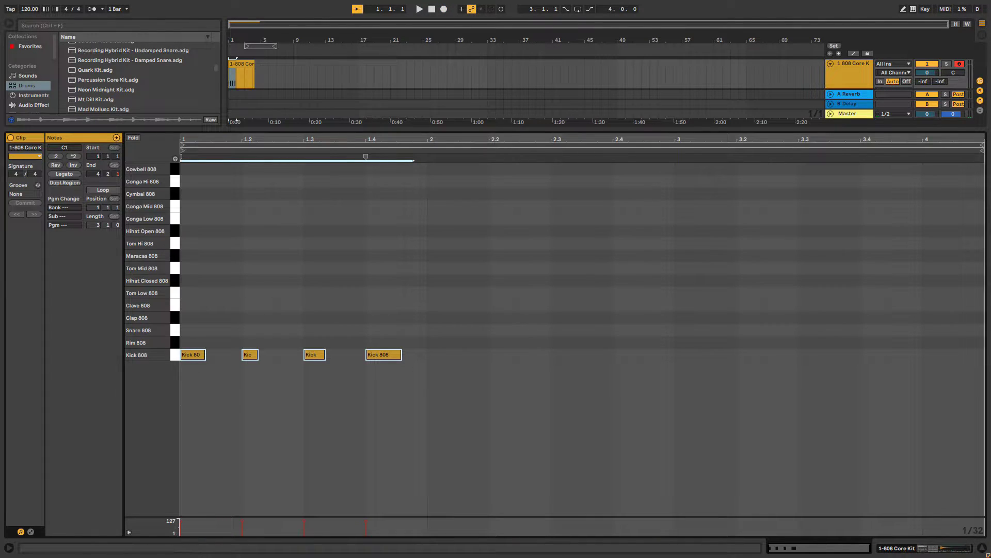
- Adjust the velocities of the recorded kick notes, setting the first kick to 101, and play the pattern back
drag(180, 520, 180, 524)
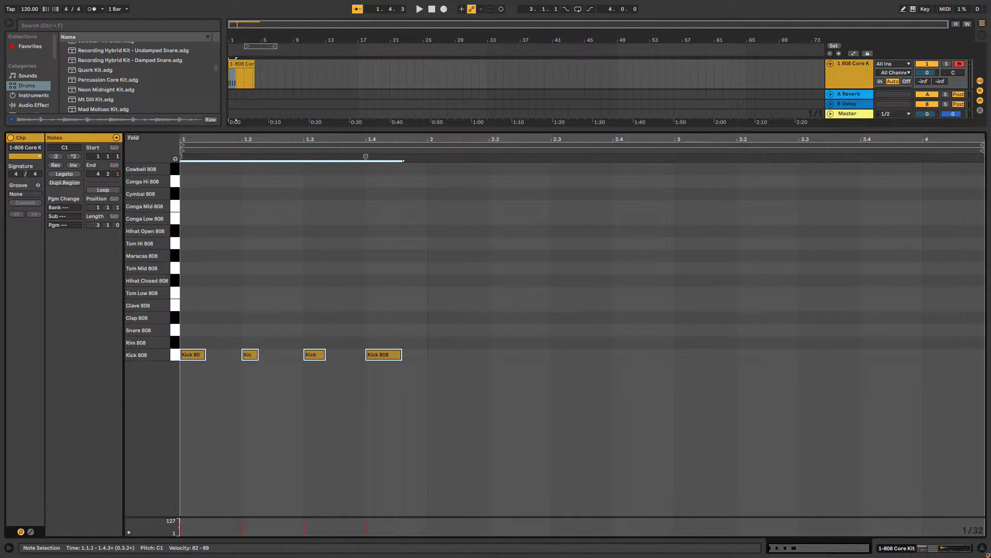
click(289, 393)
click(314, 355)
click(384, 354)
key(space)
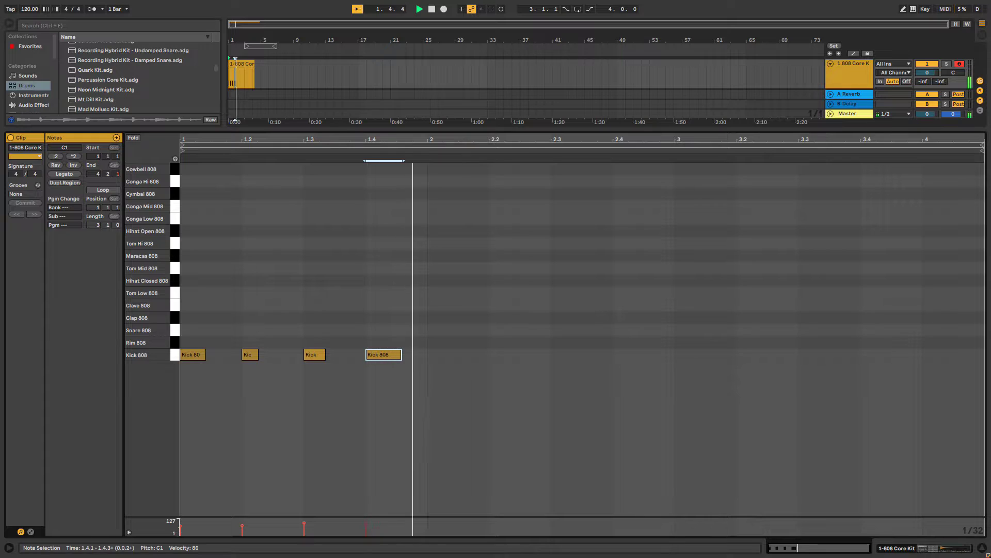
drag(180, 526, 180, 522)
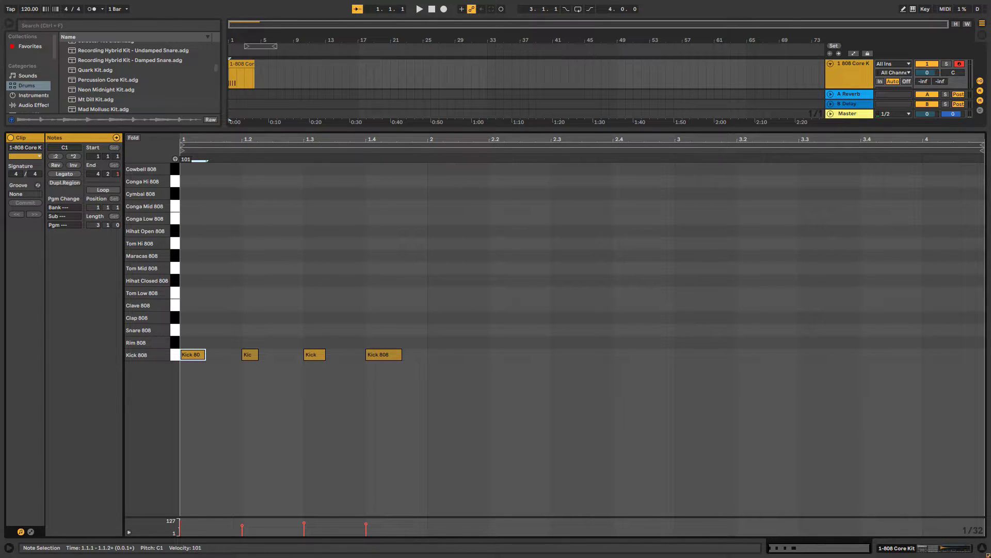
key(space)
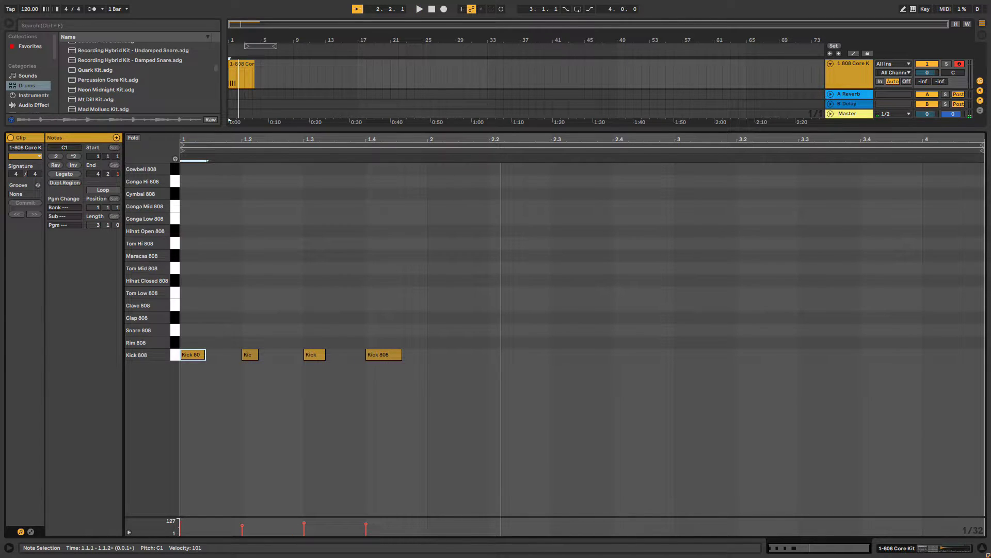
key(space)
- Delete all four recorded kick notes from the clip and set the note editor to a fixed 1/4 grid
drag(428, 411, 182, 338)
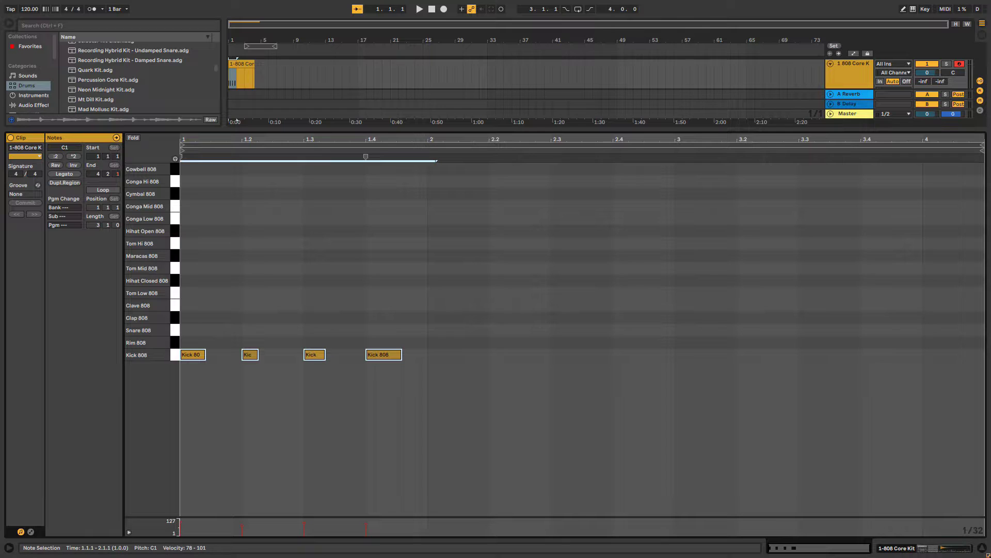
key(Delete)
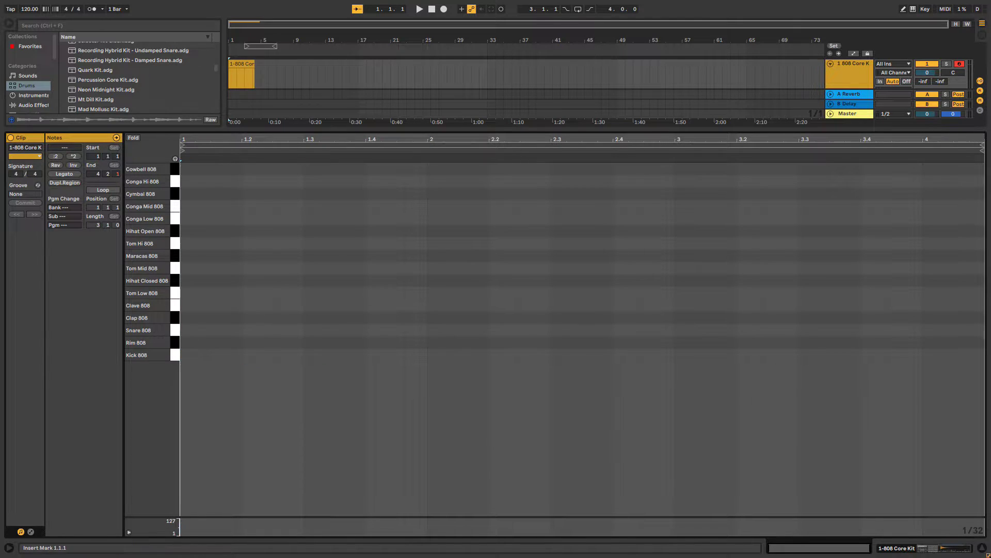
right_click(287, 219)
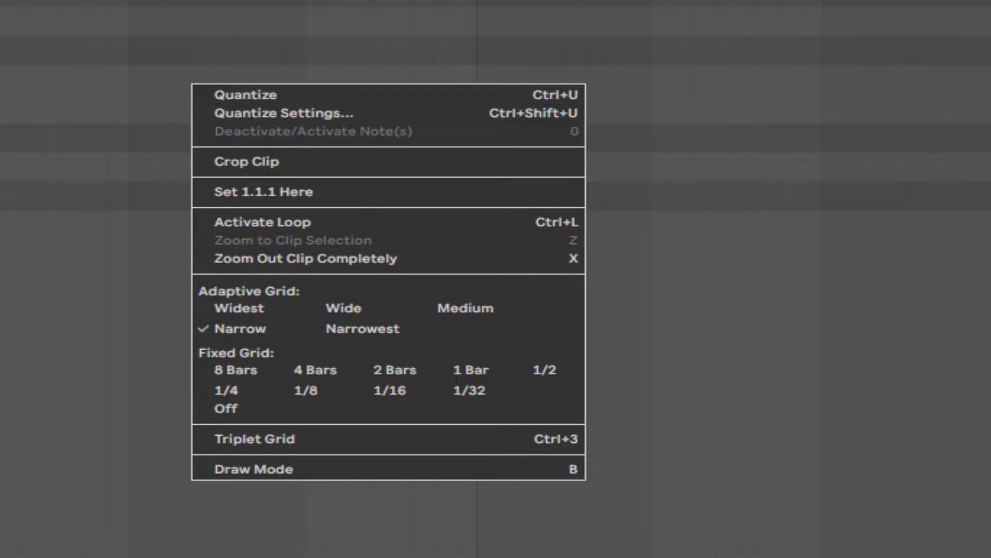
click(227, 391)
- Place quarter-note Kick 808 notes on all four beats of bar 1 and audition the pattern
double_click(211, 354)
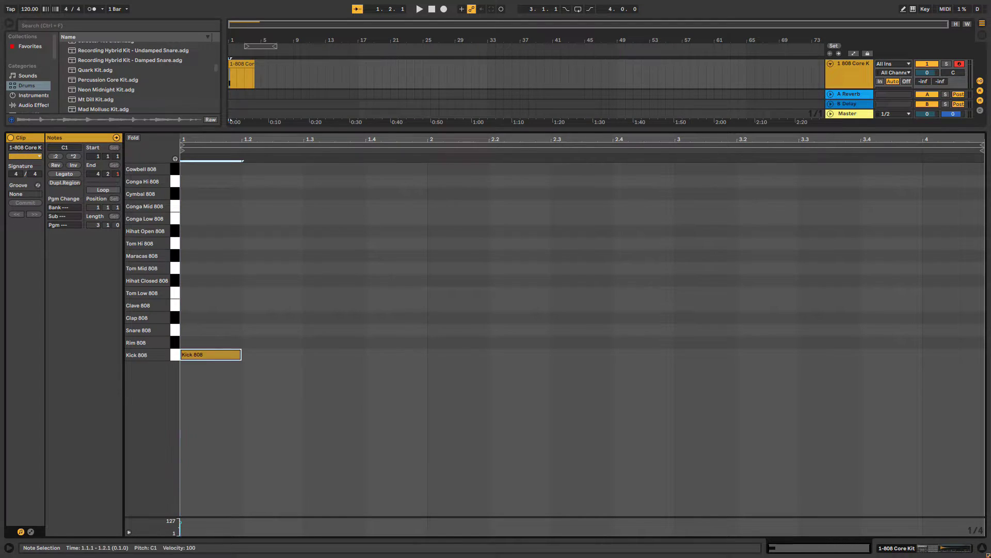
double_click(272, 355)
key(ctrl+d)
key(ctrl+d)
key(space)
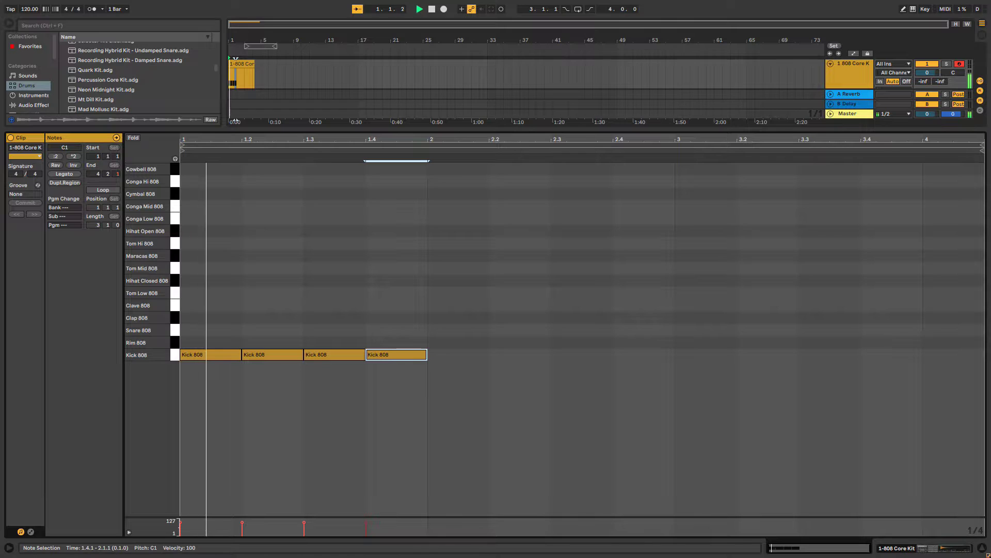
key(space)
- Select all kick notes in bar 1 and duplicate them three times to fill four bars
key(ctrl+a)
key(ctrl+d)
key(ctrl+d)
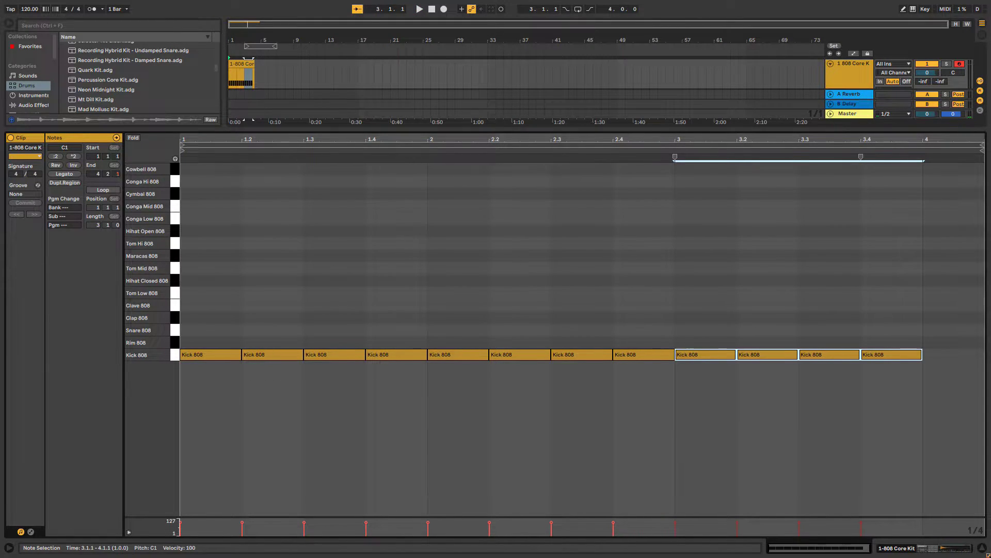
key(ctrl+d)
- Set the drum clip's length to 4.0.0 and its end position to 5.1.1
key(ctrl+a)
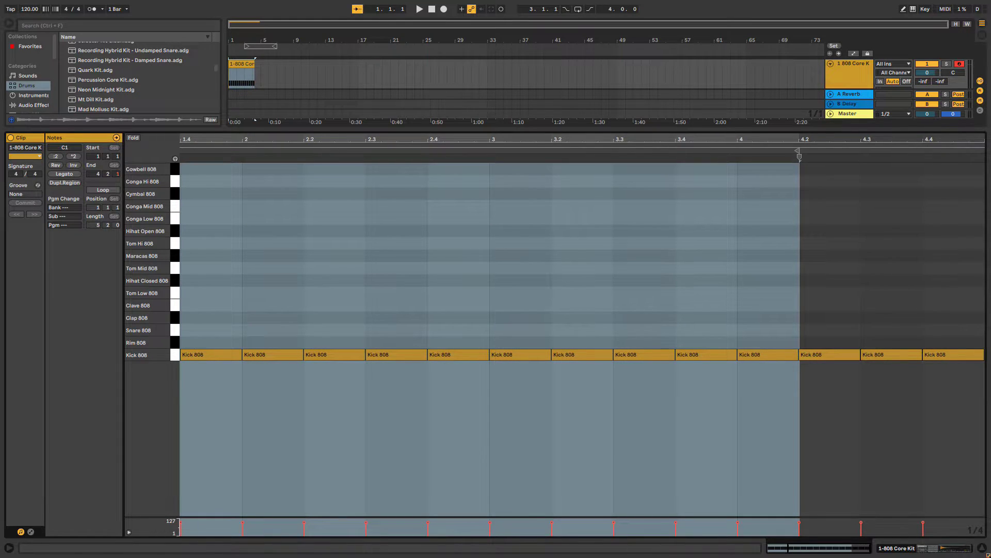
drag(107, 225, 108, 231)
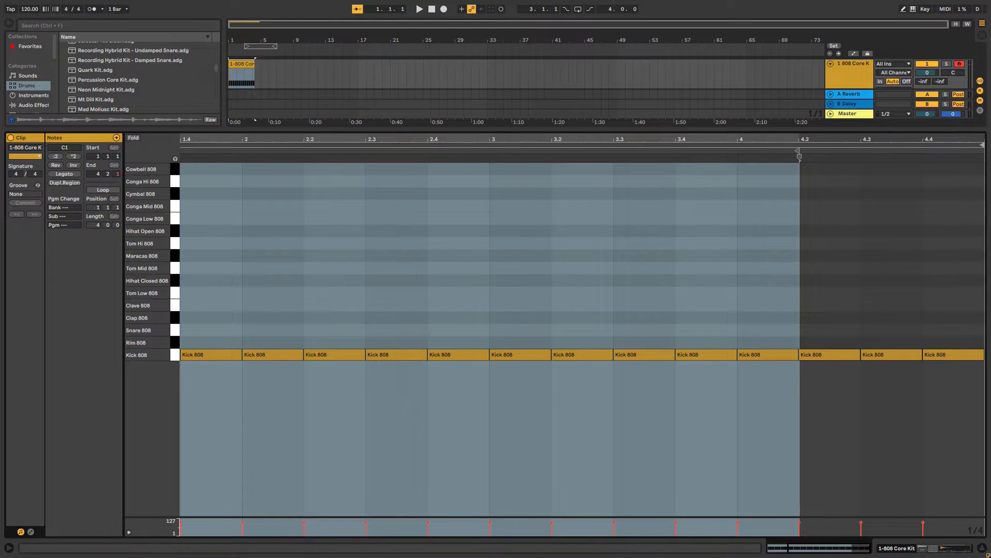
drag(108, 174, 107, 165)
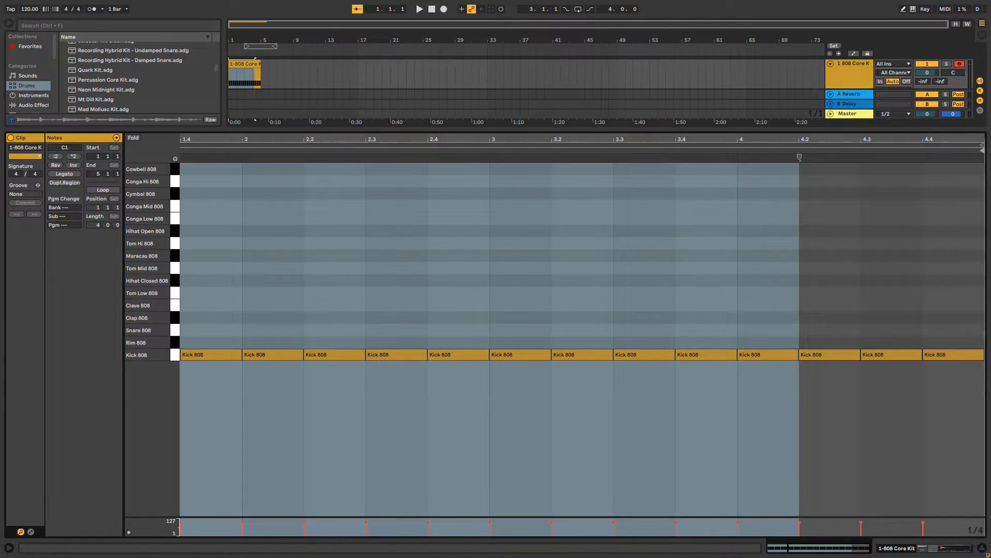
- Move the four-bar arrangement loop to start at 1.1.1 over the drum clip, enable looping and play it
drag(268, 129, 269, 301)
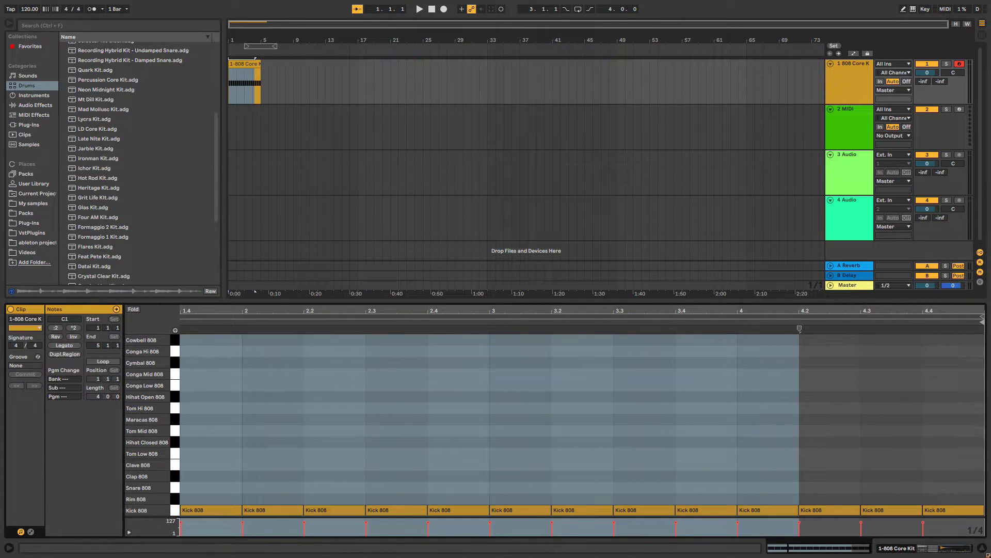
drag(261, 47, 245, 46)
key(space)
drag(516, 300, 516, 303)
click(850, 83)
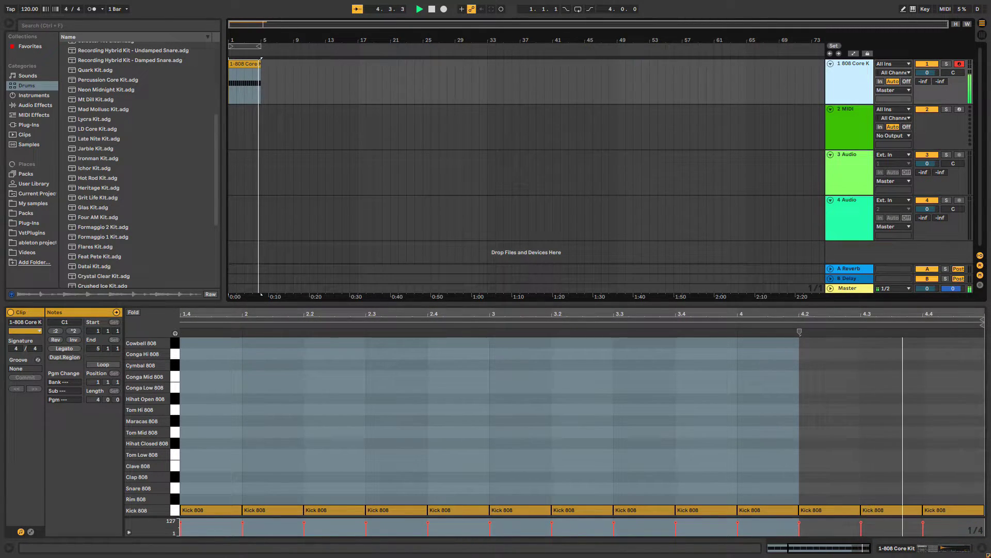
click(526, 253)
click(849, 83)
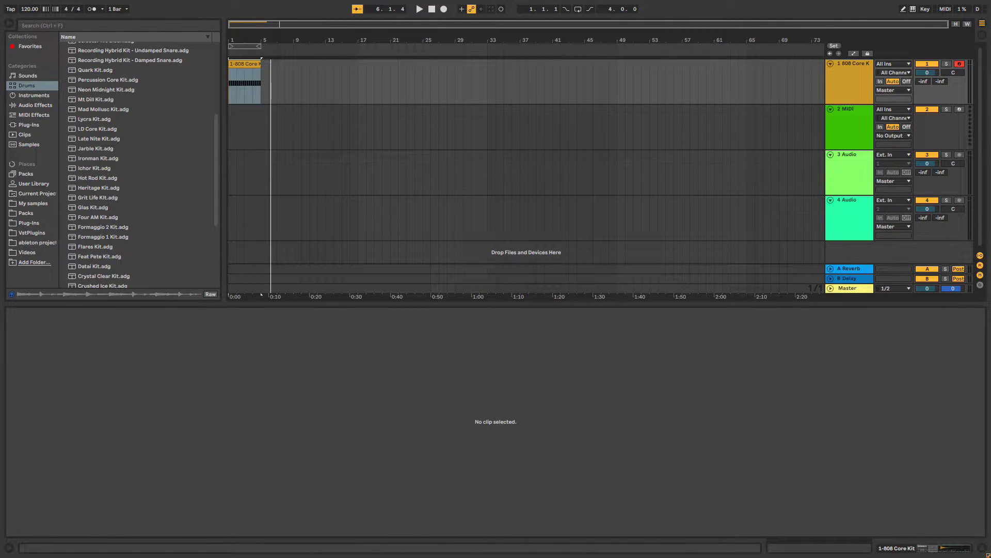
key(space)
key(ctrl+l)
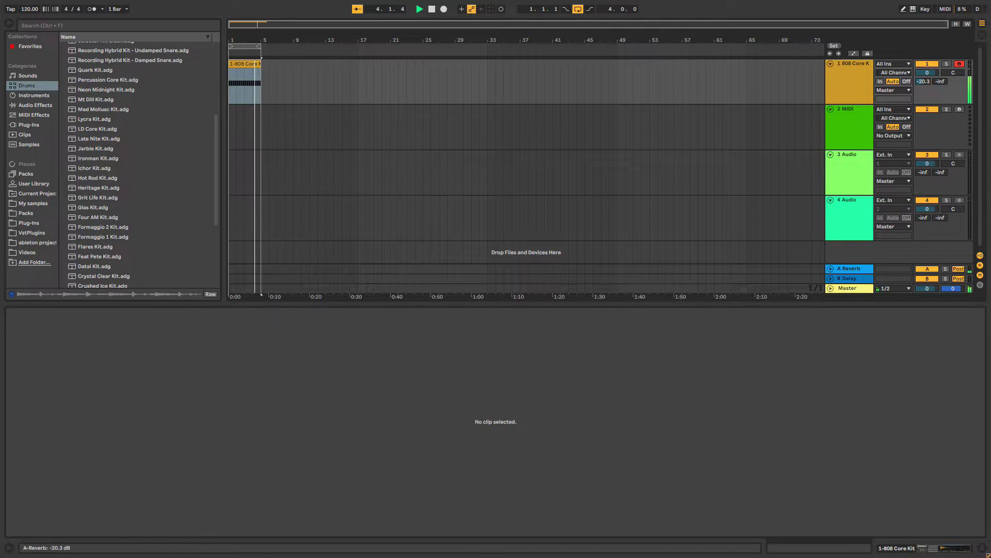
- In Session View, set the A Reverb return's input filter to 2.12 kHz and 6.88, size to 74.84 and predelay to 1.72 ms
key(Tab)
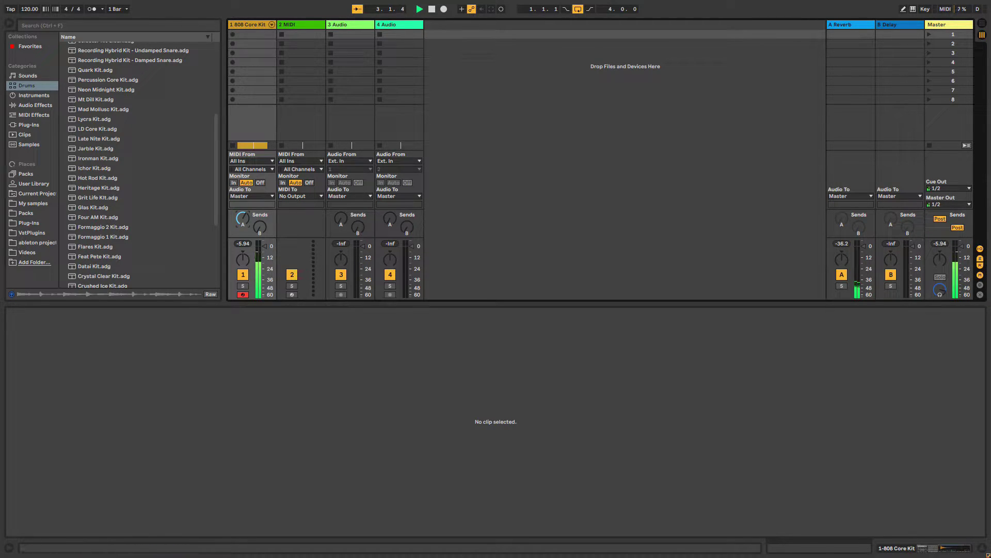
click(850, 25)
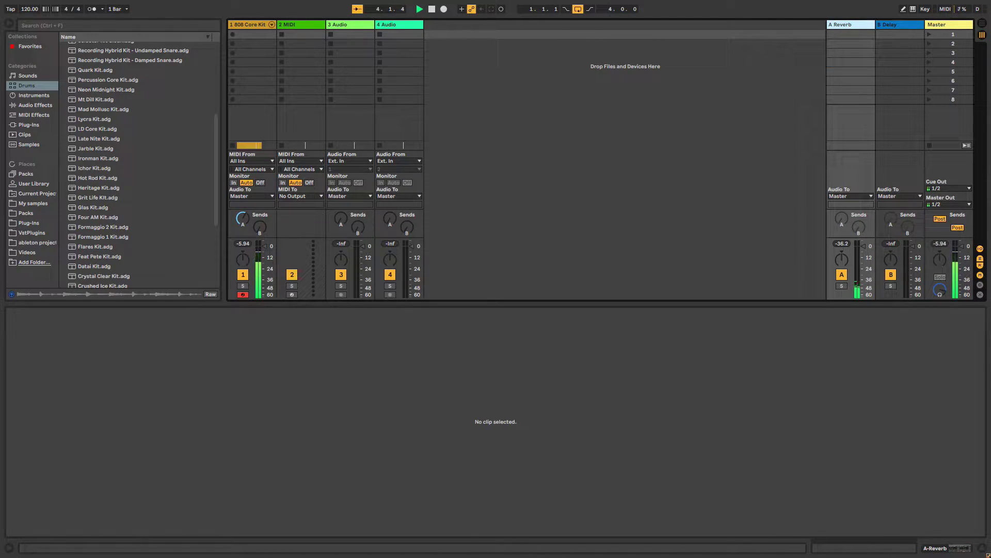
key(shift+Tab)
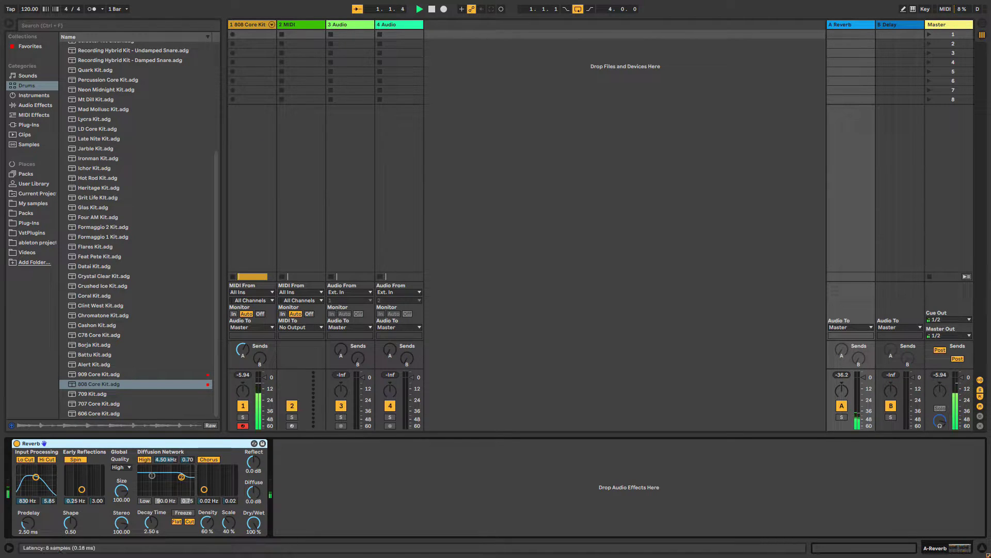
drag(36, 476, 40, 474)
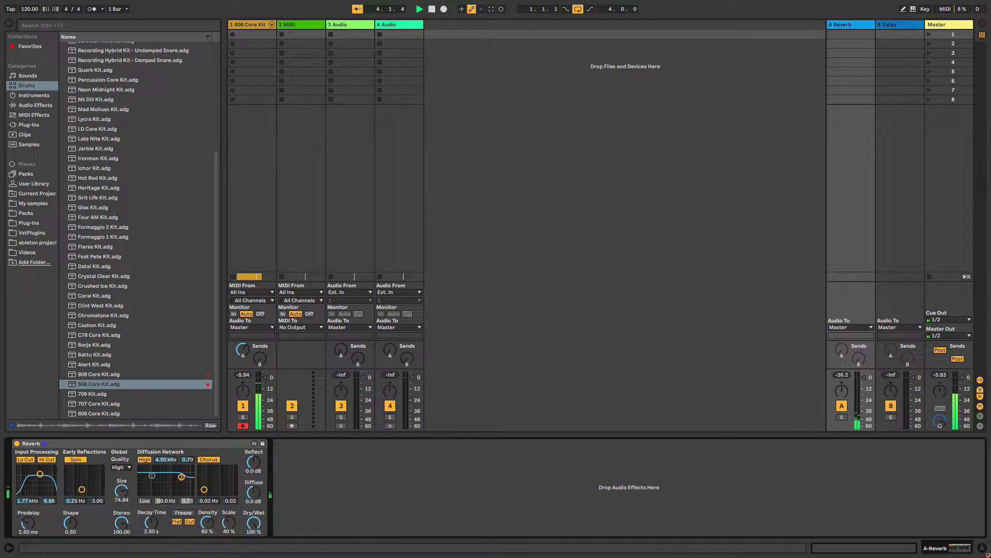
drag(41, 474, 40, 472)
- Reopen the 808 kit clip's notes from Arrangement View and add quarter-note Clap 808 notes at 1.2 and 1.4
key(Tab)
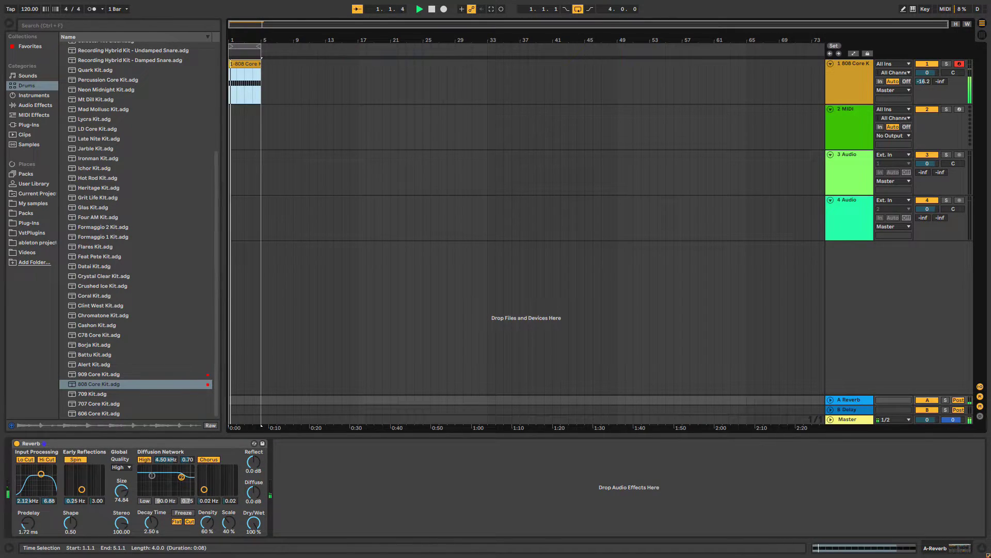
click(248, 64)
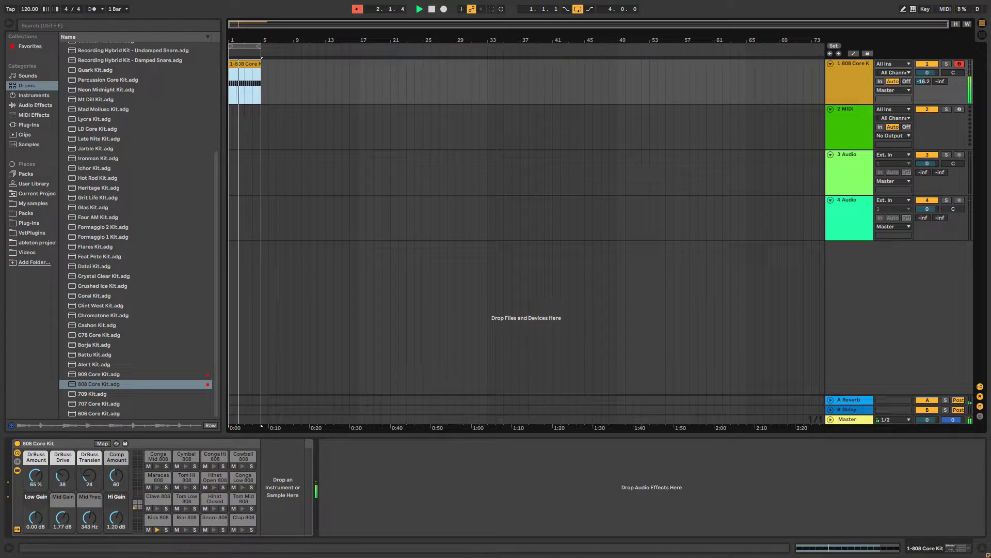
key(shift+Tab)
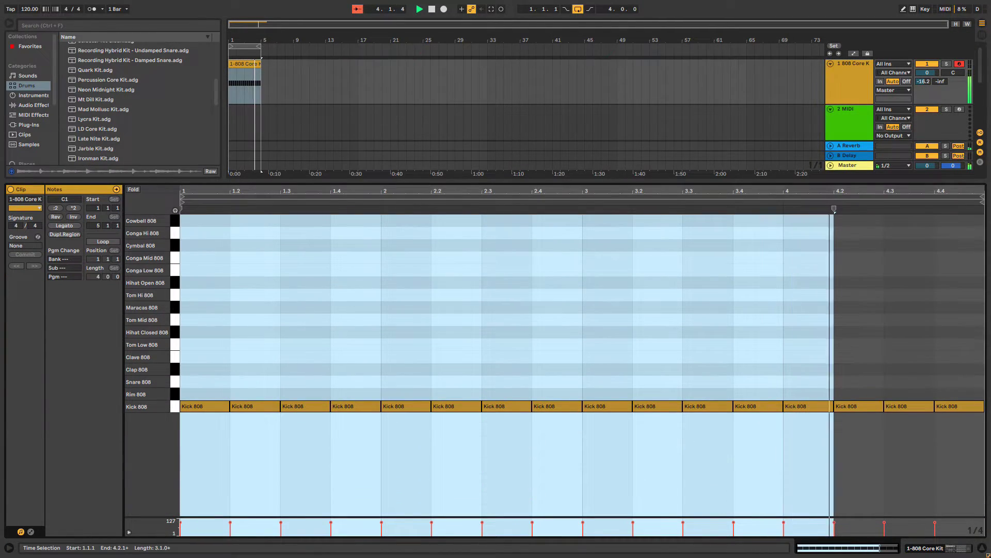
key(space)
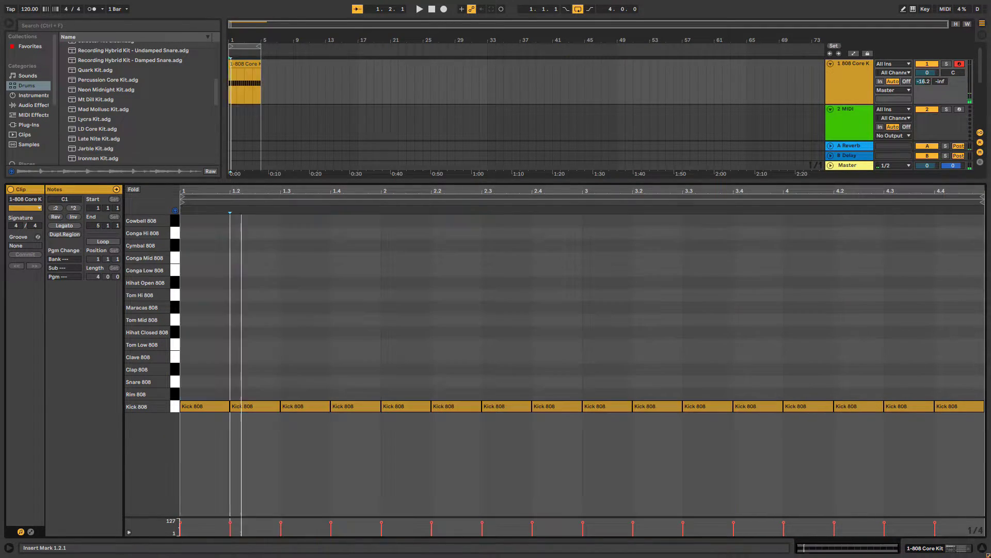
double_click(253, 369)
double_click(355, 369)
- Duplicate bar 1's two clap notes three times to fill all four bars and play the beat back
drag(373, 344, 182, 381)
key(ctrl+d)
key(ctrl+d)
key(ctrl+d)
key(space)
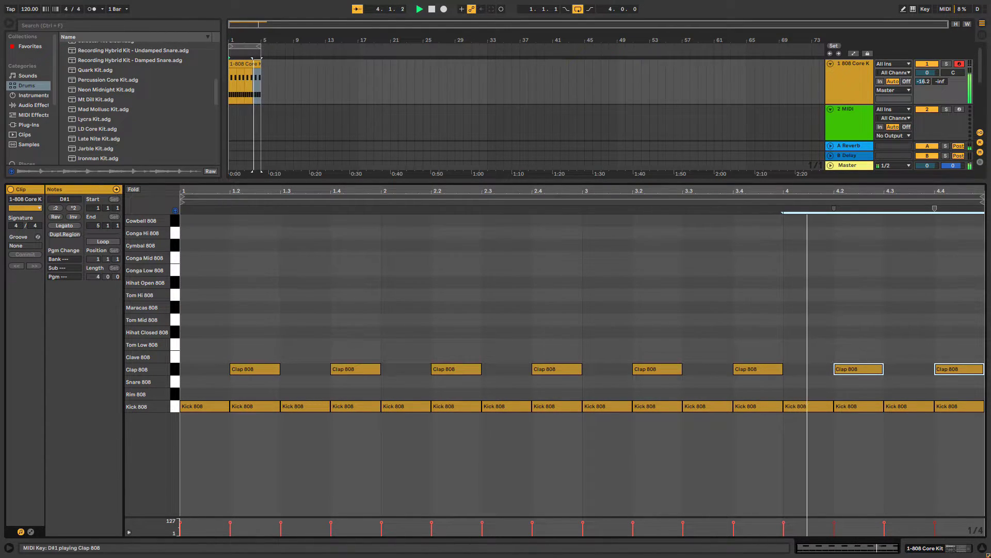
key(space)
- Try moving all the clap notes down to the Snare 808 row and play the loop
drag(227, 350, 984, 376)
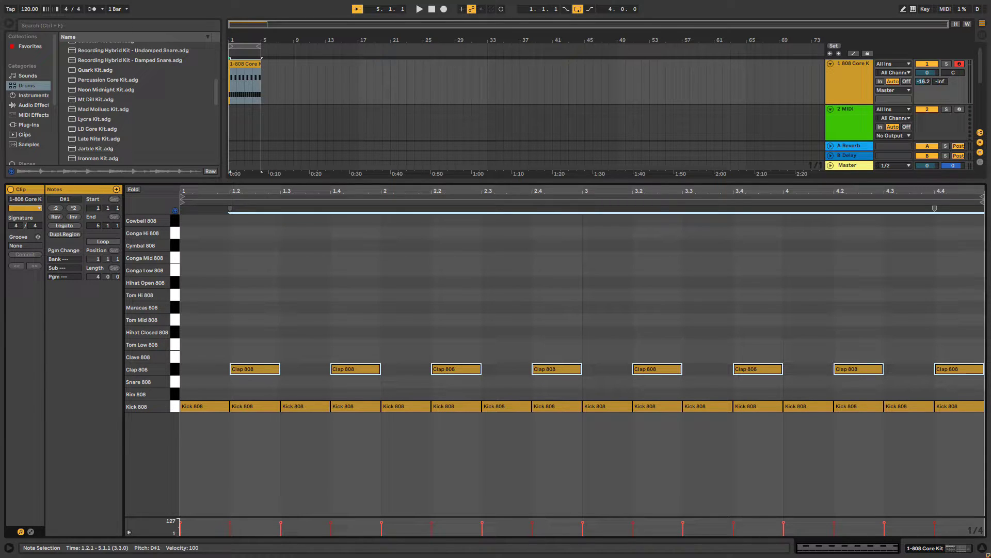
drag(258, 369, 259, 380)
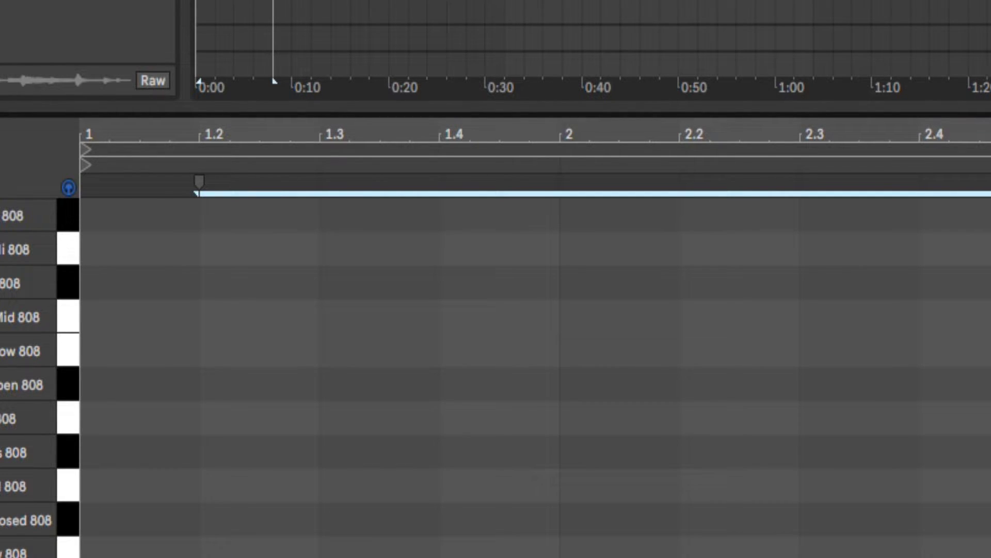
key(space)
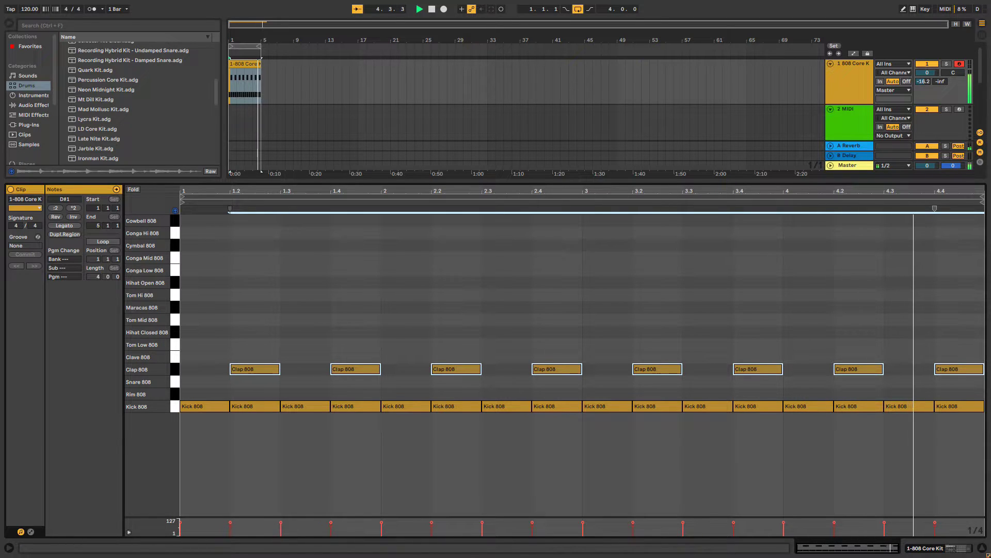
- Enlarge the arrangement area and delete the unused 2 MIDI, 3 Audio and 4 Audio tracks
drag(496, 181, 495, 354)
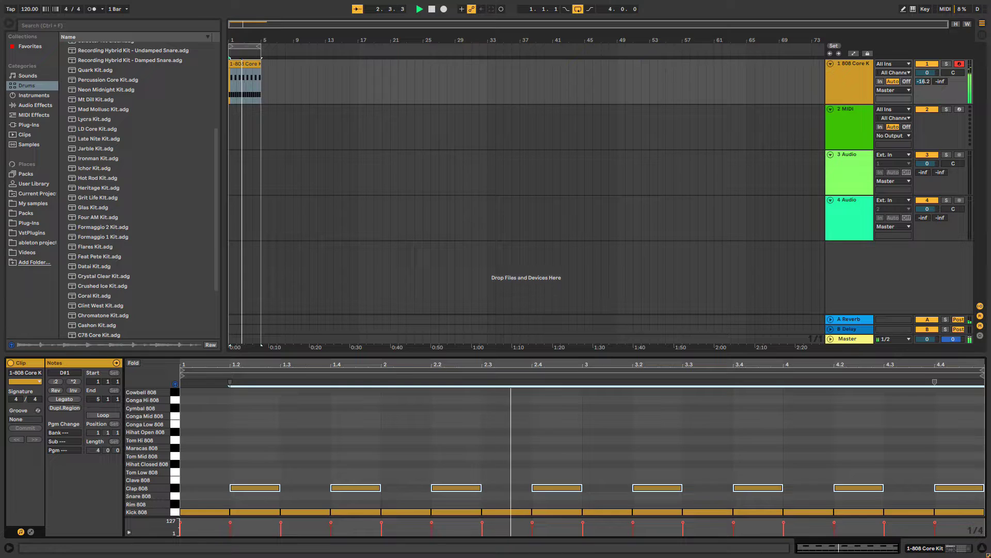
click(850, 82)
click(850, 128)
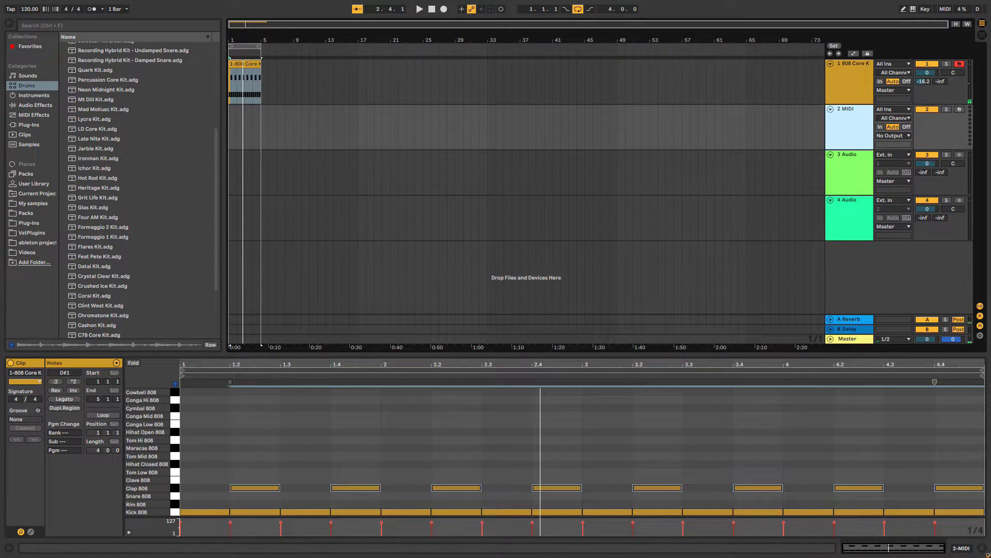
key(Delete)
key(Delete)
key(Delete)
- Insert a new MIDI track below the 808 Core Kit track and select it
right_click(853, 157)
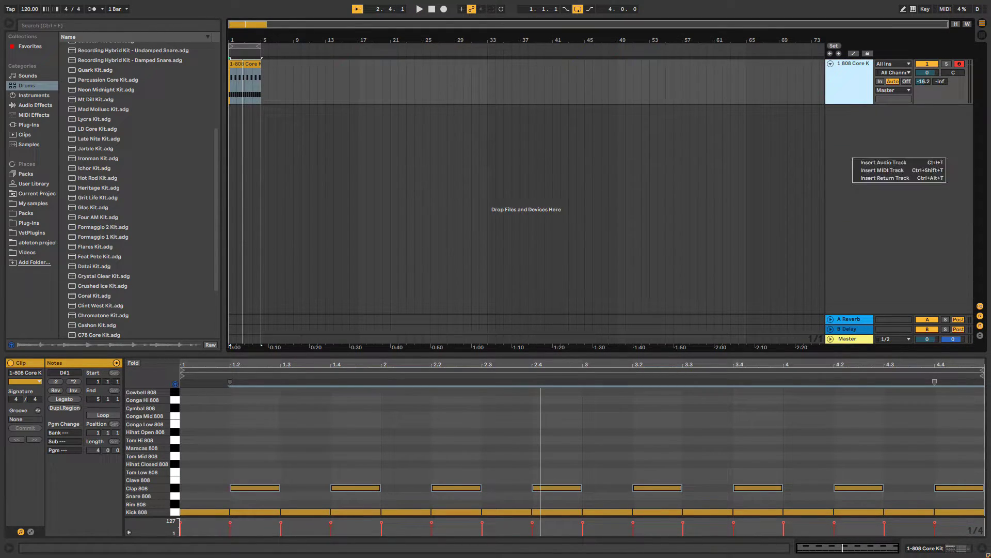
click(877, 169)
click(849, 128)
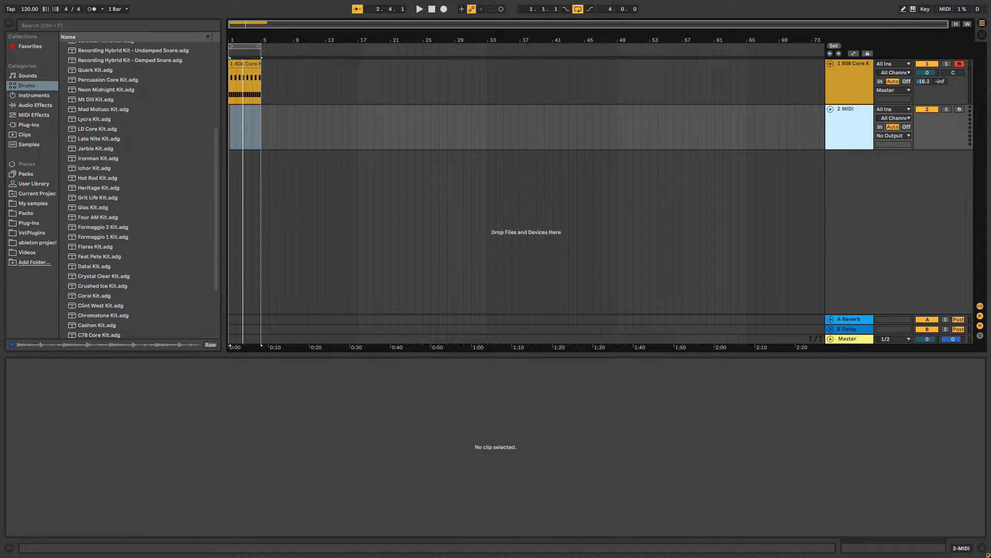
- Expand the Hihat folder inside Drum Hits and look through its hi-hat samples
drag(216, 206, 216, 122)
click(63, 46)
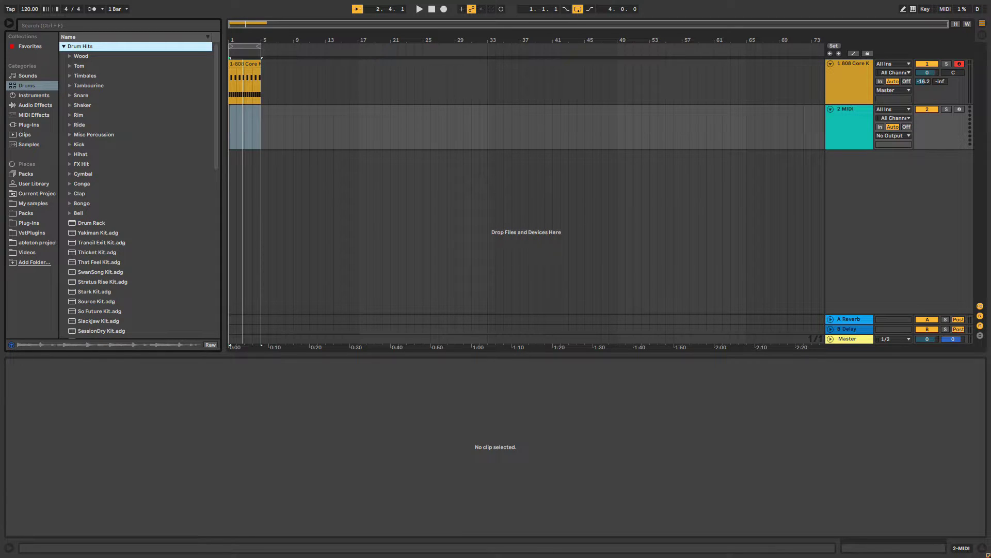
click(69, 155)
scroll(135, 190, down, 4)
scroll(135, 190, up, 2)
scroll(135, 190, down, 10)
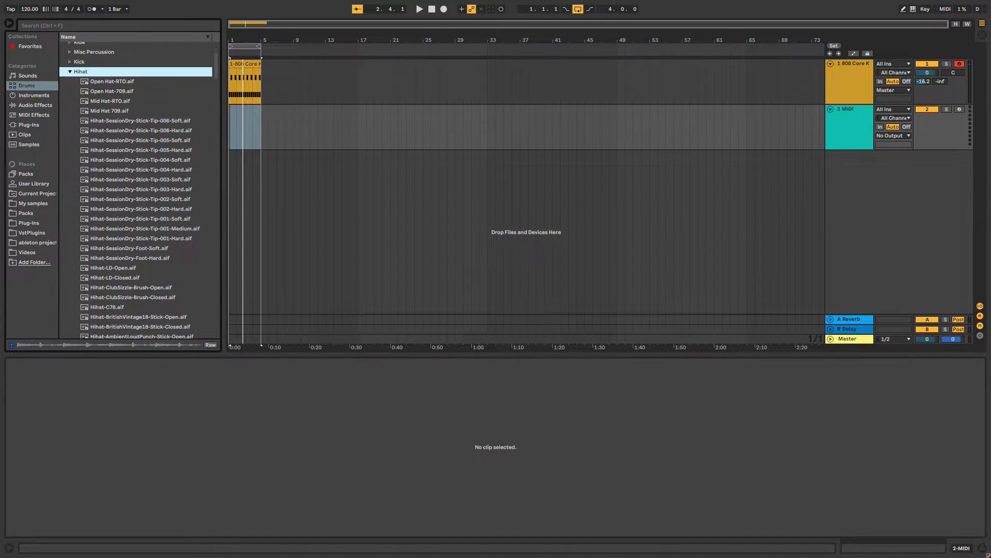
scroll(136, 190, up, 5)
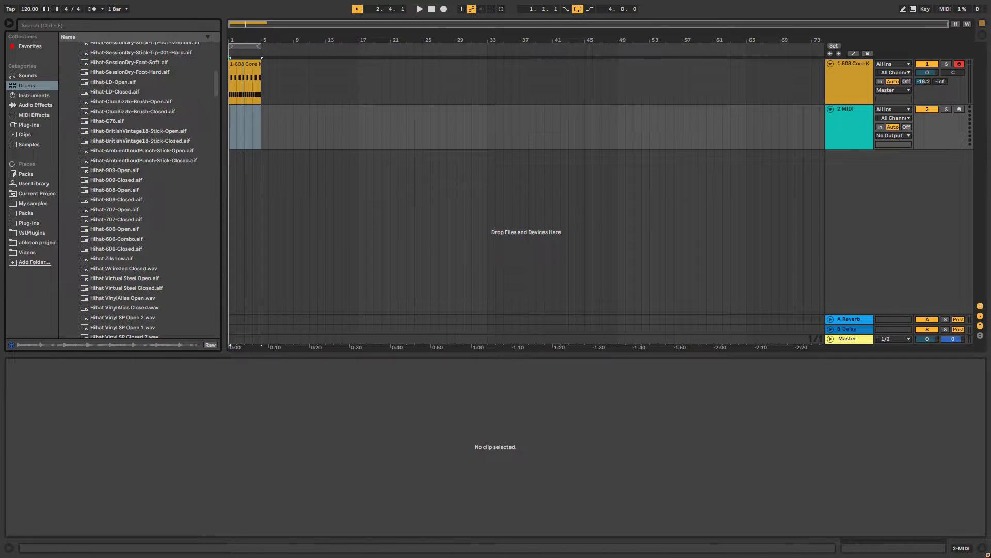
- Audition the 909, 808, 707 and 606 open and closed hi-hat samples
click(114, 170)
click(117, 179)
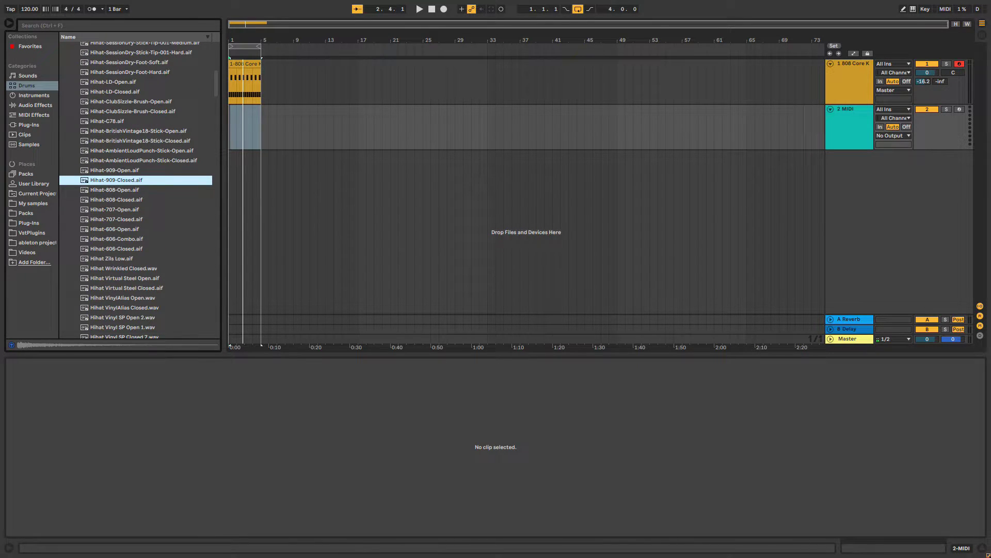
key(Down)
key(Down)
key(Up)
key(Up)
key(Down)
key(Down)
key(Down)
key(Down)
key(Down)
key(Down)
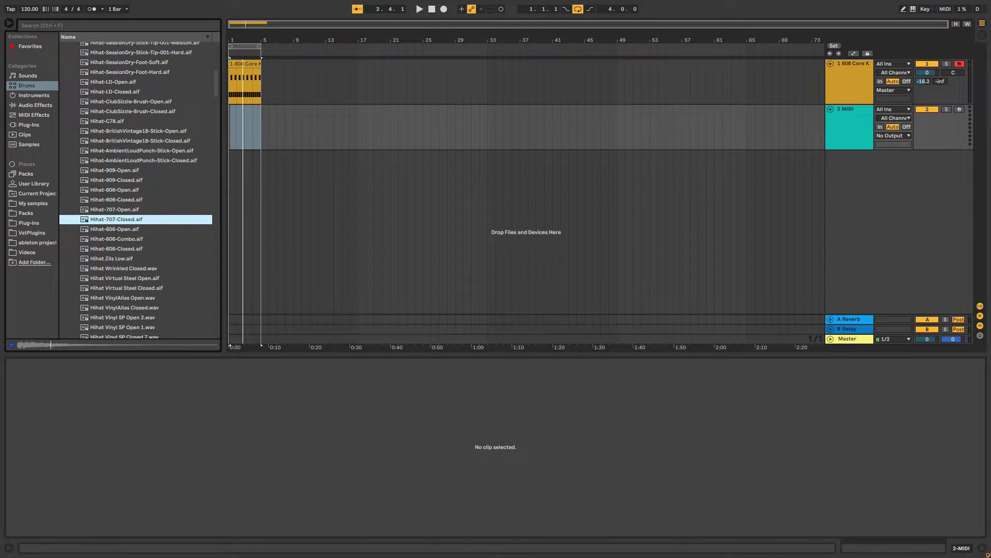
- Search the drum samples for "closed" and audition the closed hi-hats as far as Hihat Hi There Closed.aif
key(ctrl+f)
text(closed)
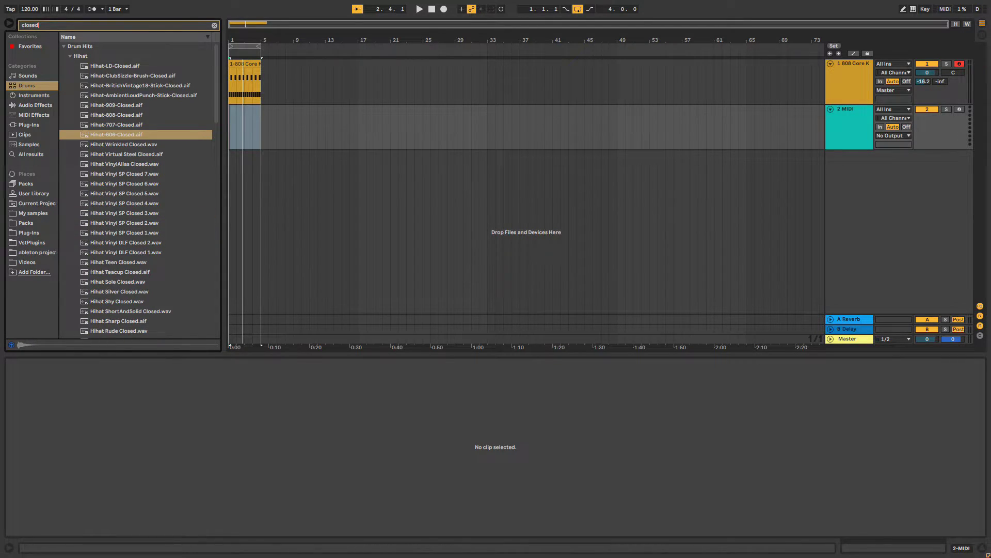
key(Down)
key(Down)
key(Down)
key(Down)
key(Down)
key(Down)
key(Down)
key(Down)
key(Down)
key(Down)
key(Down)
key(Down)
key(Down)
key(Down)
key(Down)
key(Down)
key(Down)
key(Down)
key(Down)
key(Down)
key(Down)
key(Down)
key(Down)
key(Down)
key(Down)
key(Down)
key(Down)
key(Down)
key(Down)
key(Down)
key(Down)
key(Down)
key(Down)
key(Down)
key(Down)
key(Down)
key(Down)
key(Down)
key(Down)
key(Down)
key(Down)
key(Down)
key(Down)
key(Down)
key(Down)
key(Down)
key(Down)
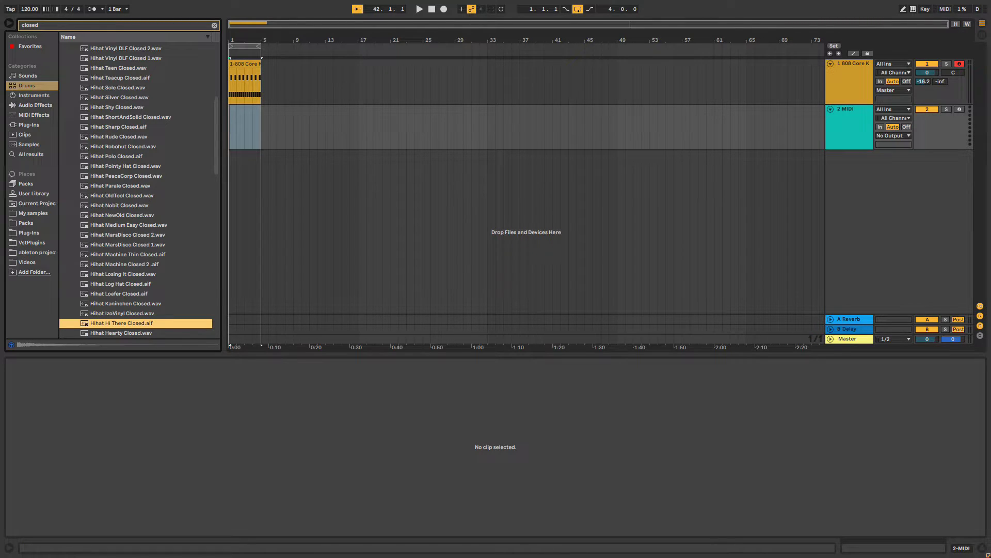
- Load Hihat Hi There Closed.aif as the instrument of the new MIDI track and clear the browser search
double_click(850, 122)
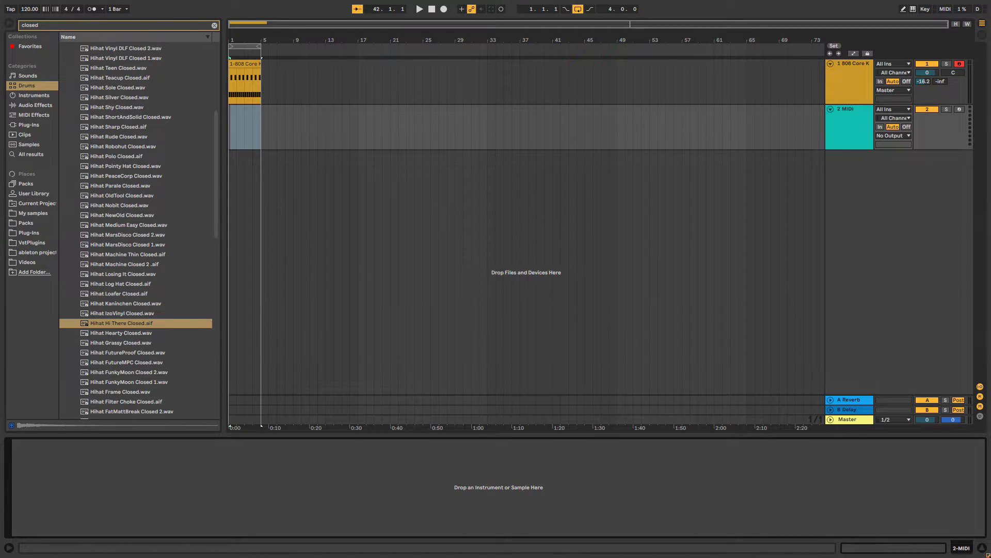
drag(122, 323, 336, 487)
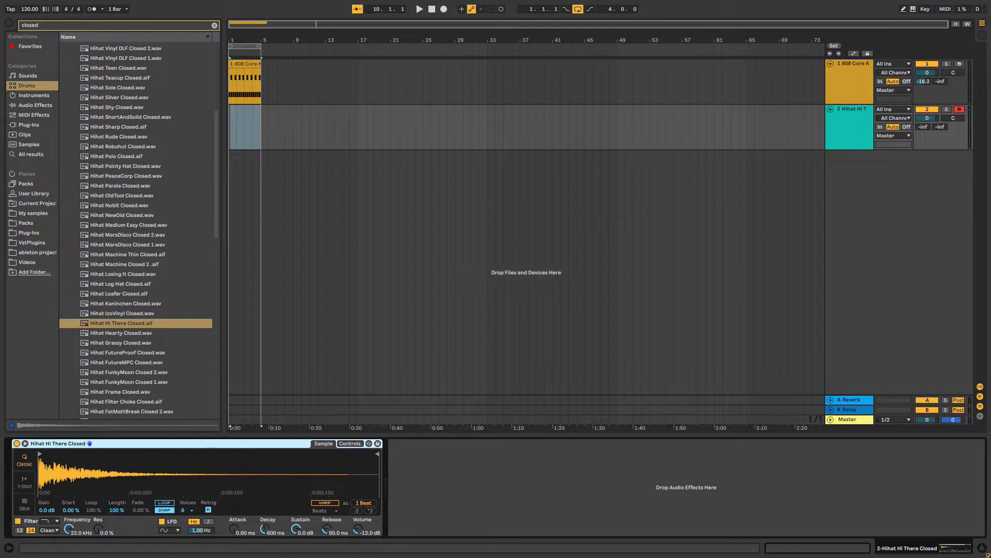
click(29, 125)
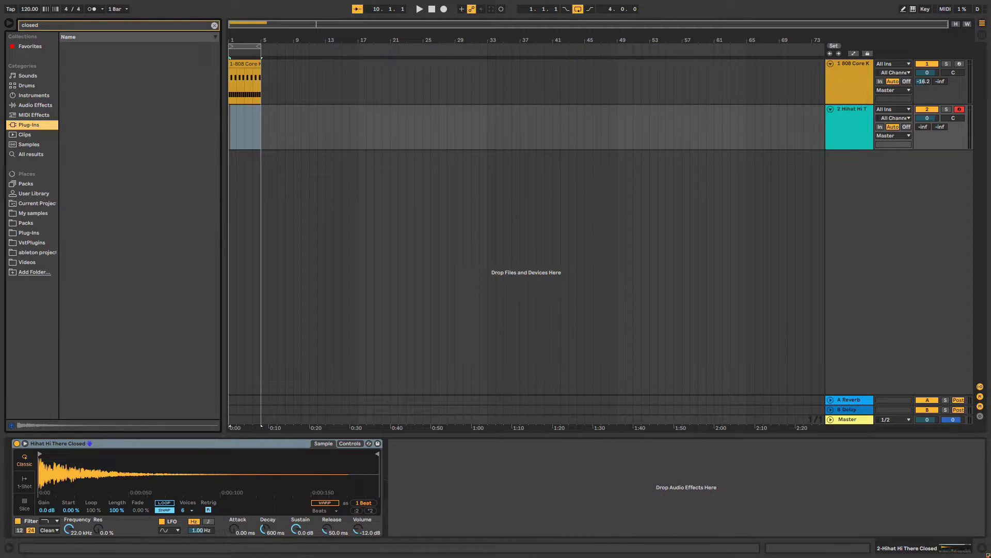
click(214, 26)
click(28, 76)
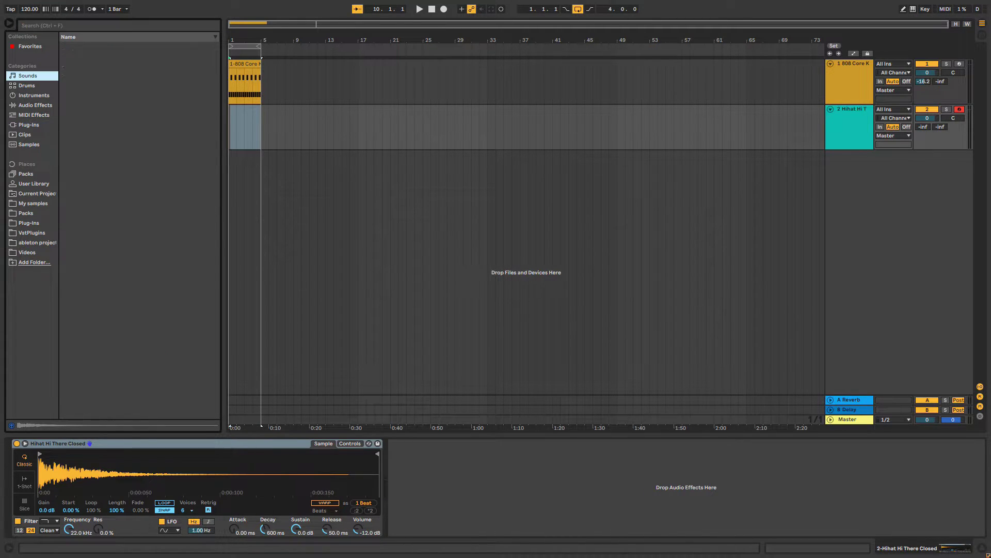
click(170, 444)
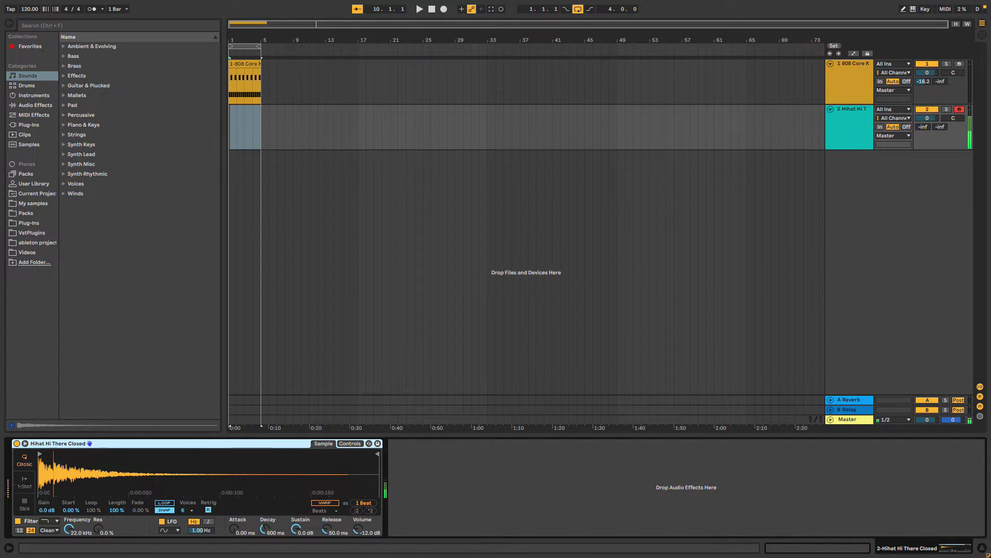
- Insert an empty four-bar MIDI clip at bar 1 of the hi-hat track
click(850, 127)
drag(231, 125, 258, 124)
right_click(250, 124)
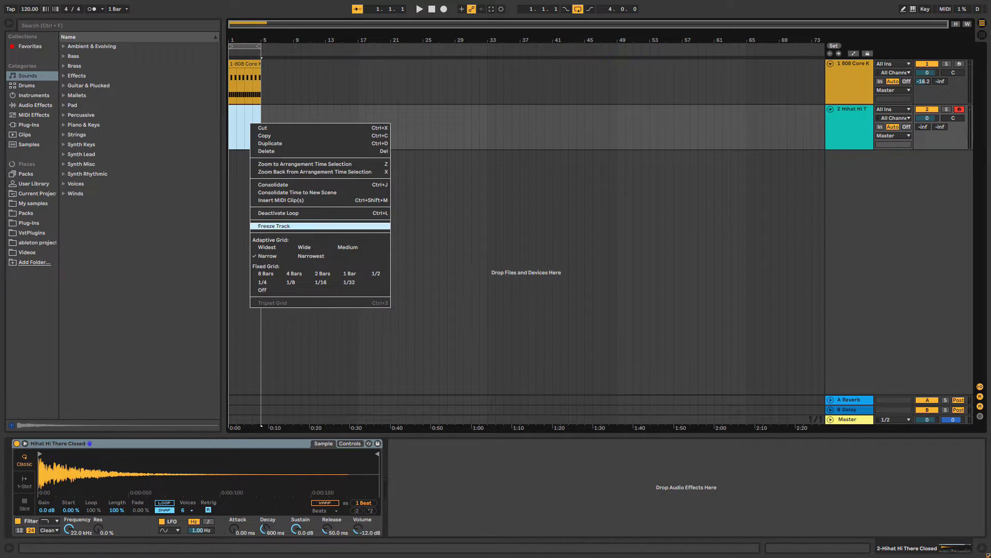
click(281, 200)
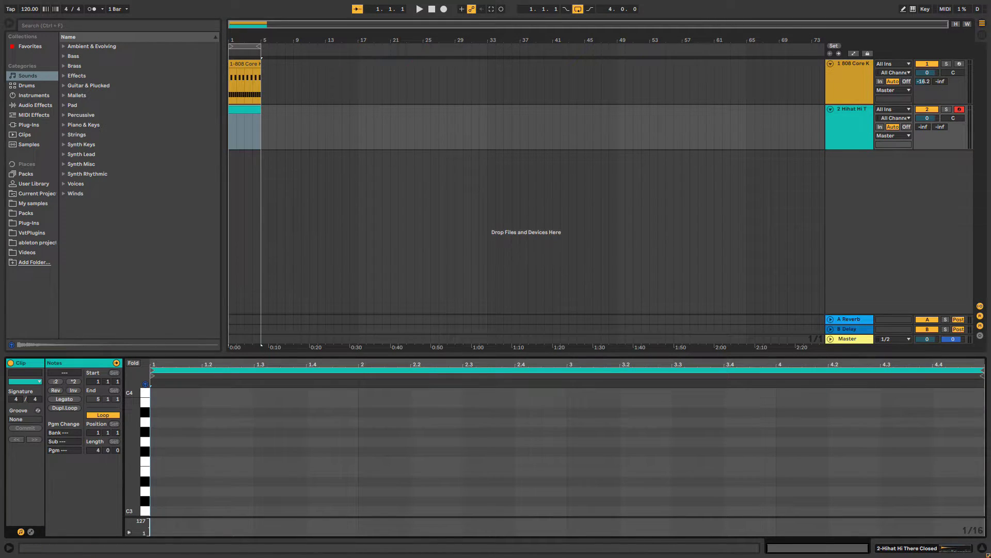
- Add a 1/16 C3 note at the start of the hi-hat clip and duplicate it into eight consecutive notes
drag(281, 354, 281, 130)
double_click(159, 287)
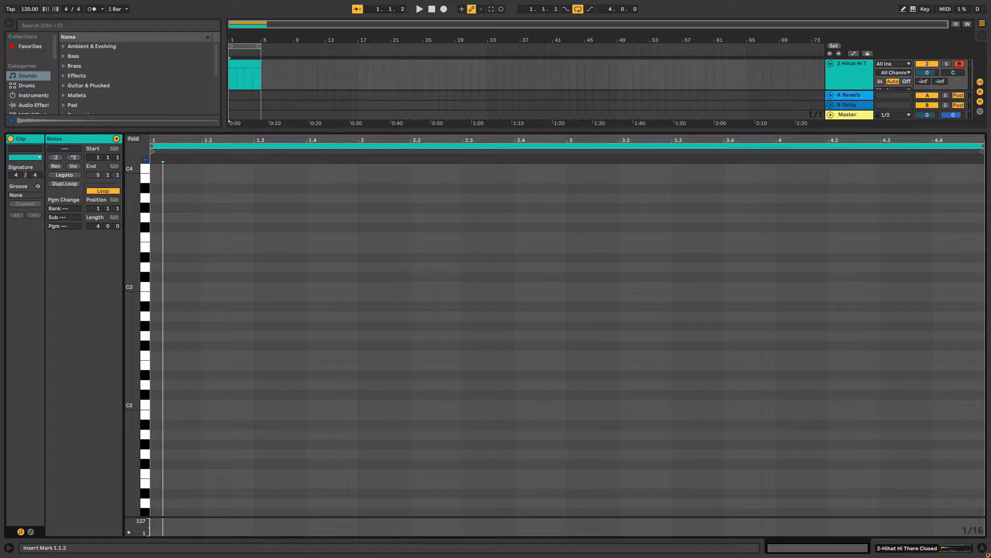
key(ctrl+d)
key(ctrl+d)
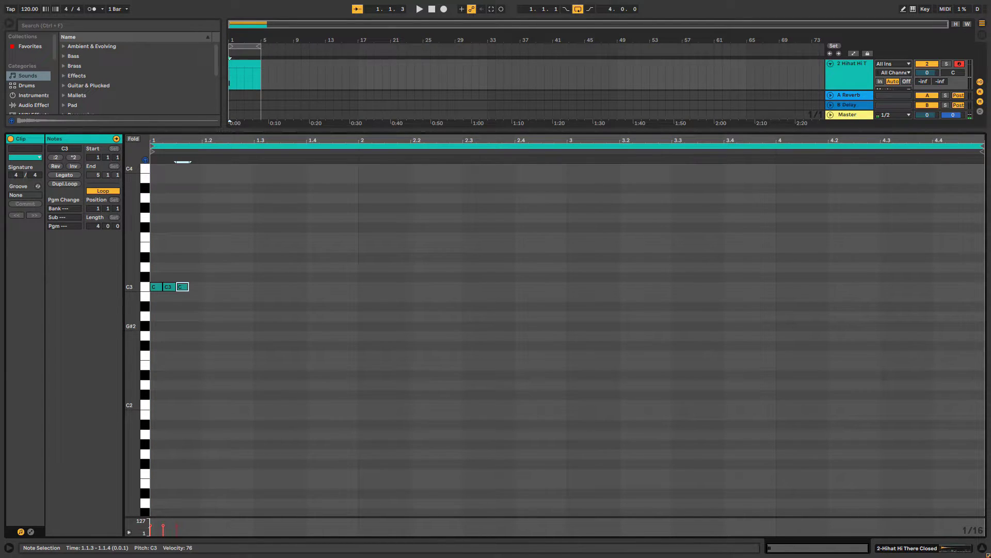
right_click(262, 330)
click(332, 475)
key(ctrl+d)
key(ctrl+d)
key(ctrl+d)
key(ctrl+d)
key(ctrl+d)
- Duplicate the group of eight C3 notes seven times to fill all four bars and play the loop
key(ctrl+a)
key(ctrl+d)
key(ctrl+d)
key(ctrl+d)
key(ctrl+d)
key(ctrl+d)
key(ctrl+d)
key(ctrl+d)
key(space)
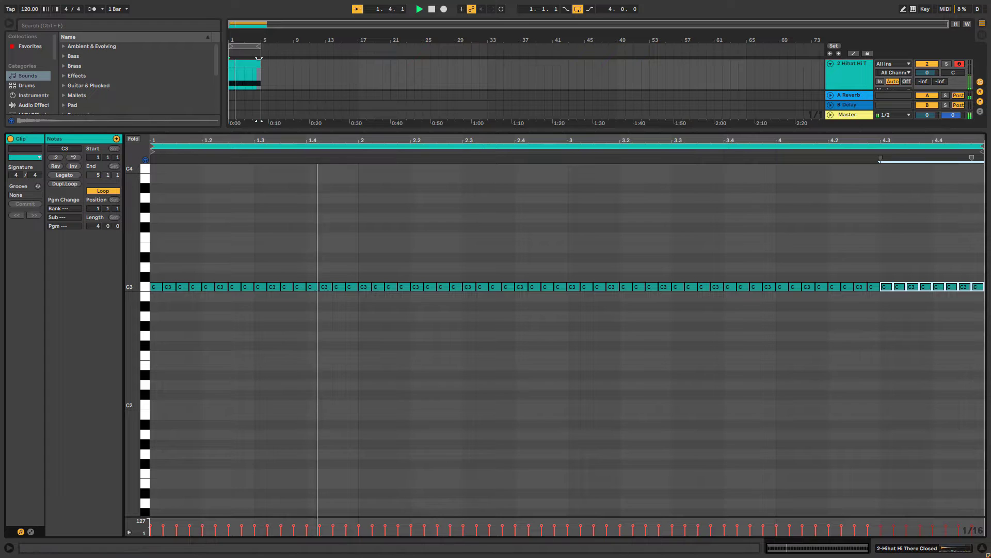
mouse_move(496, 131)
mouse_down()
mouse_move(496, 168)
mouse_move(496, 150)
mouse_up()
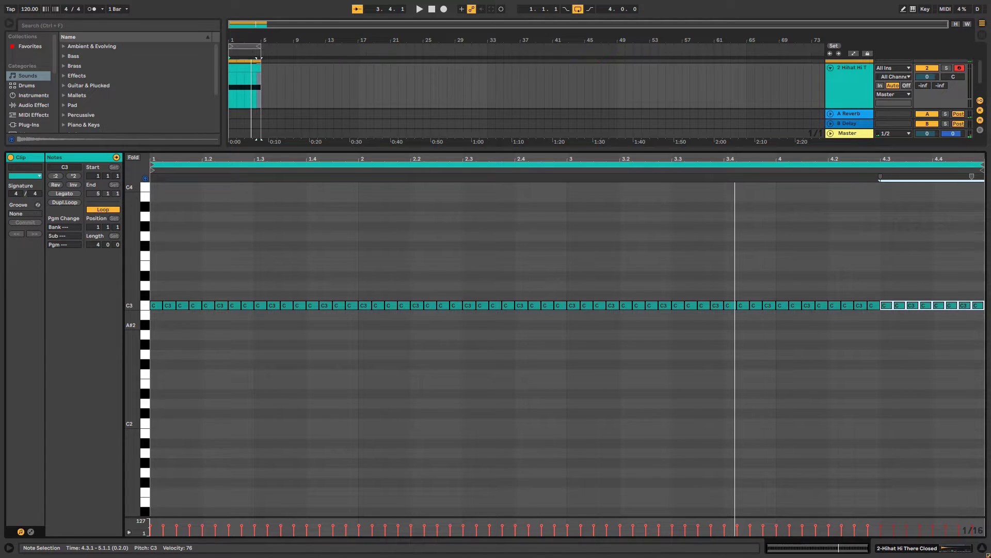
drag(984, 319, 155, 291)
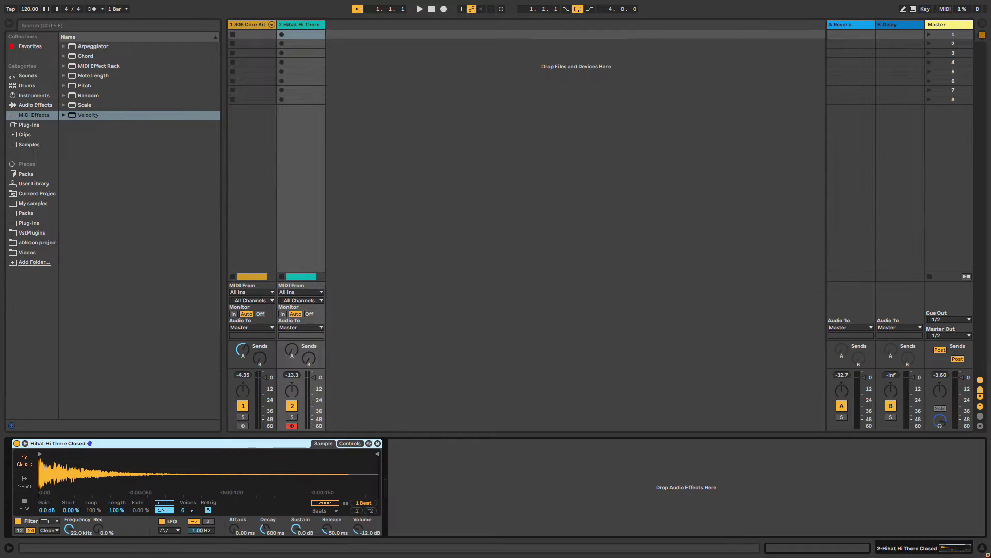
- Add the Velocity MIDI effect in front of the hi-hat track's sampler
click(87, 115)
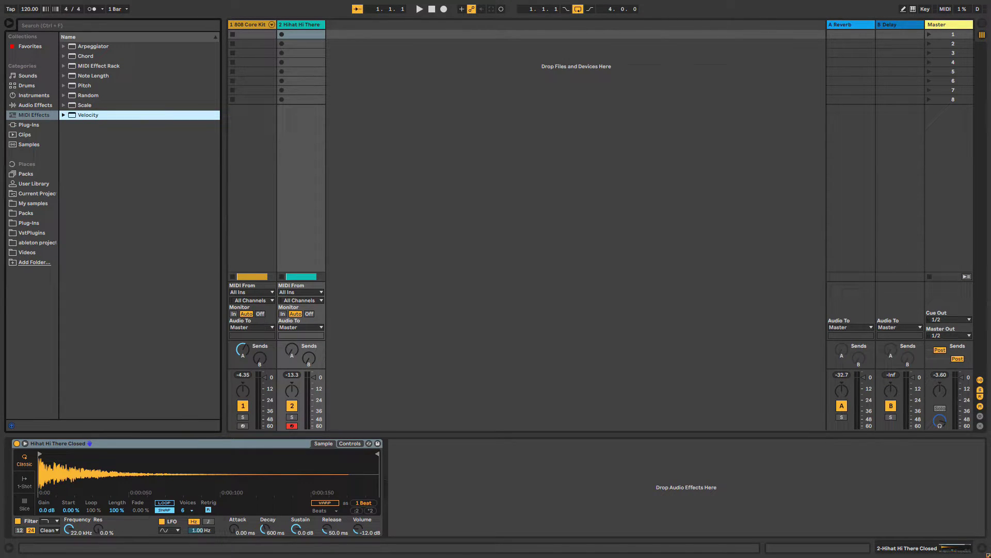
key(Right)
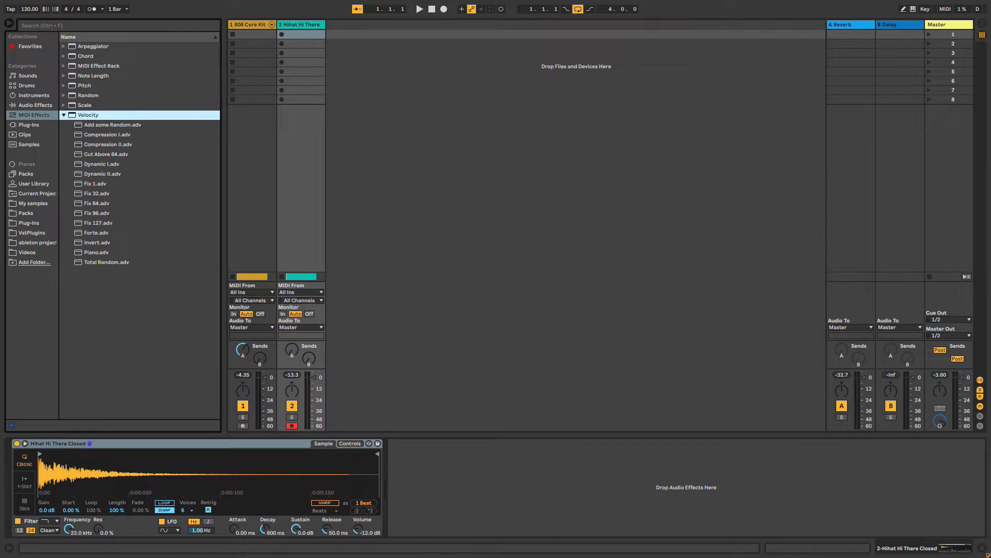
key(Left)
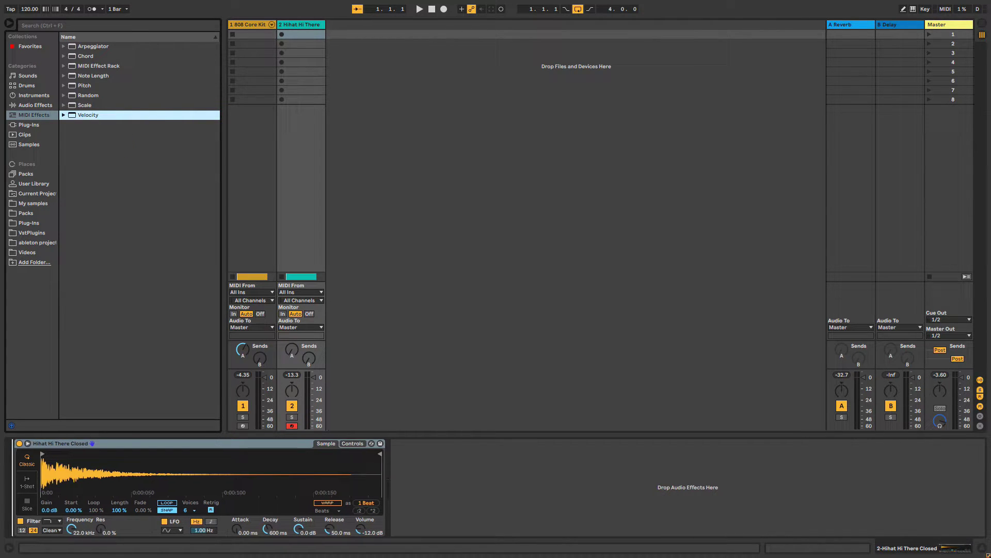
key(Return)
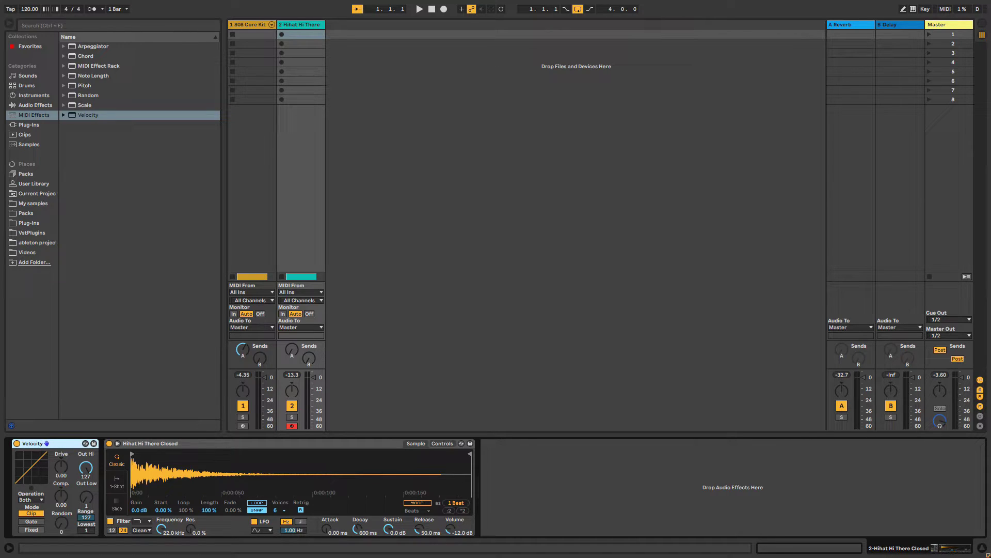
key(Escape)
- Set the Velocity effect's Drive to -0.14 and play the beat in the arrangement
drag(61, 466, 61, 474)
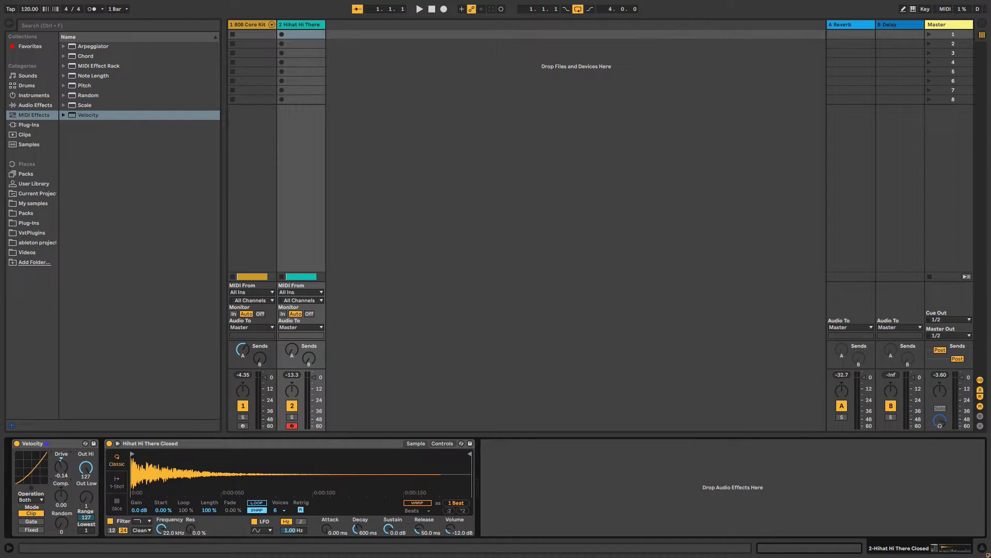
key(space)
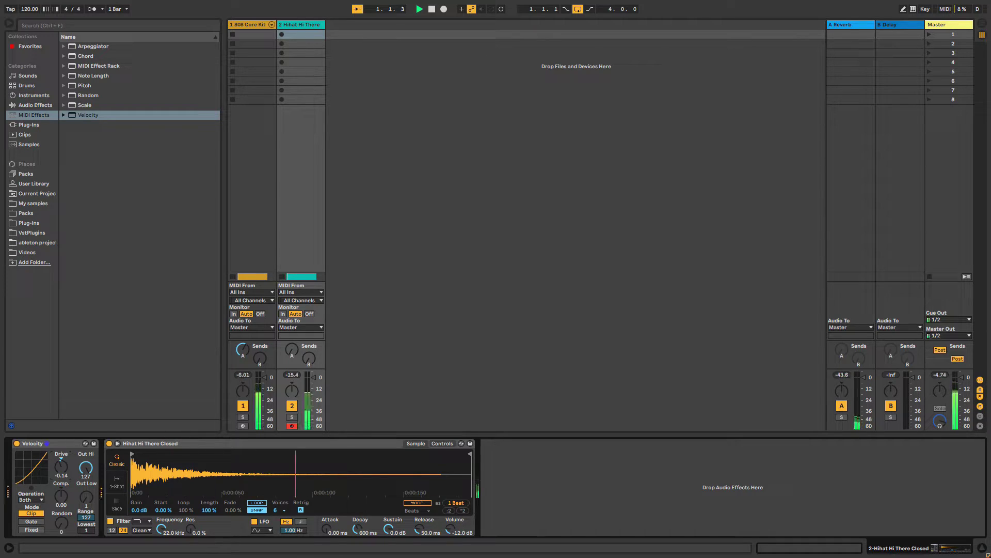
key(Tab)
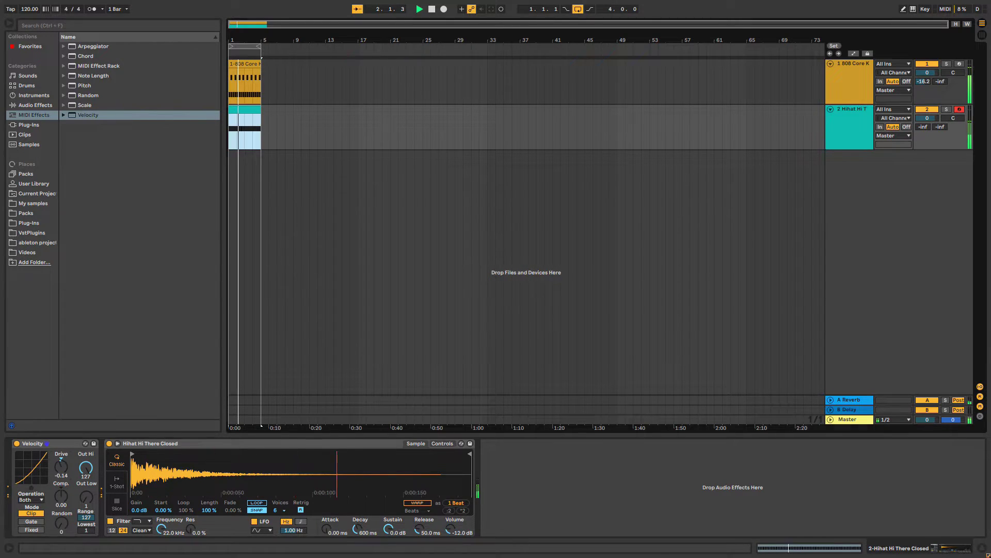
key(space)
- Set the Velocity effect to Drive -0.16, Comp. -0.21, Random 13 and Out Hi 100 while listening to the loop
drag(61, 523, 62, 525)
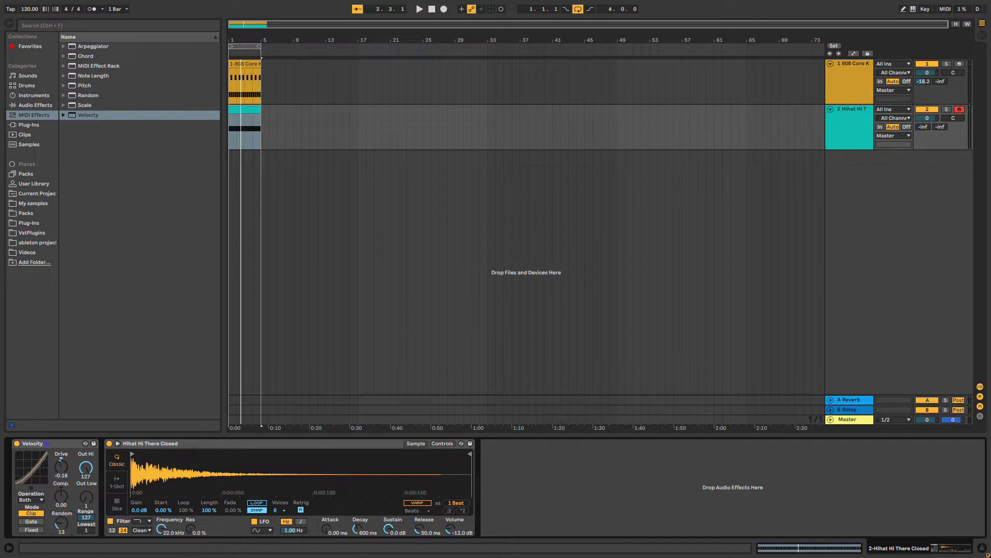
key(space)
drag(61, 523, 62, 498)
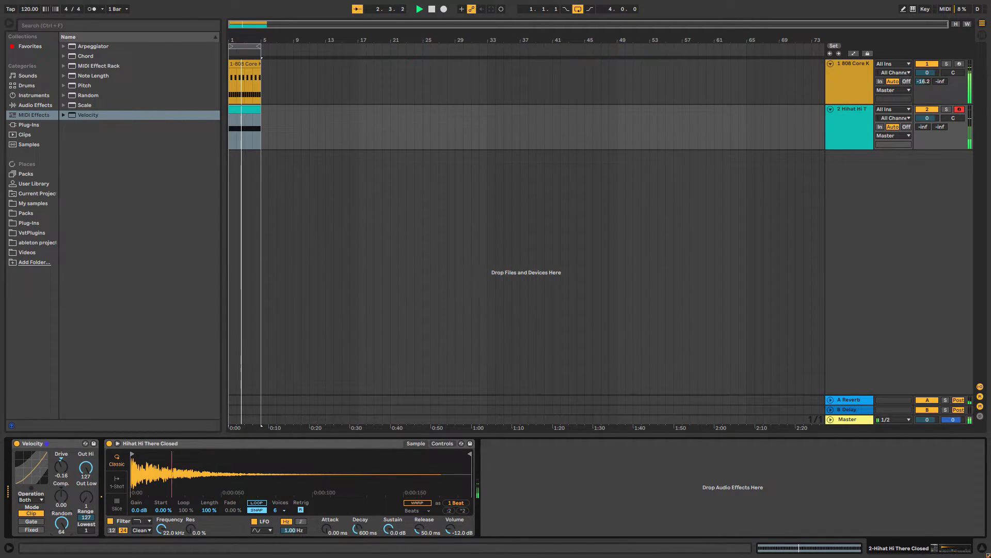
mouse_move(61, 497)
mouse_down()
mouse_move(62, 525)
mouse_move(60, 498)
mouse_up()
drag(86, 467, 86, 480)
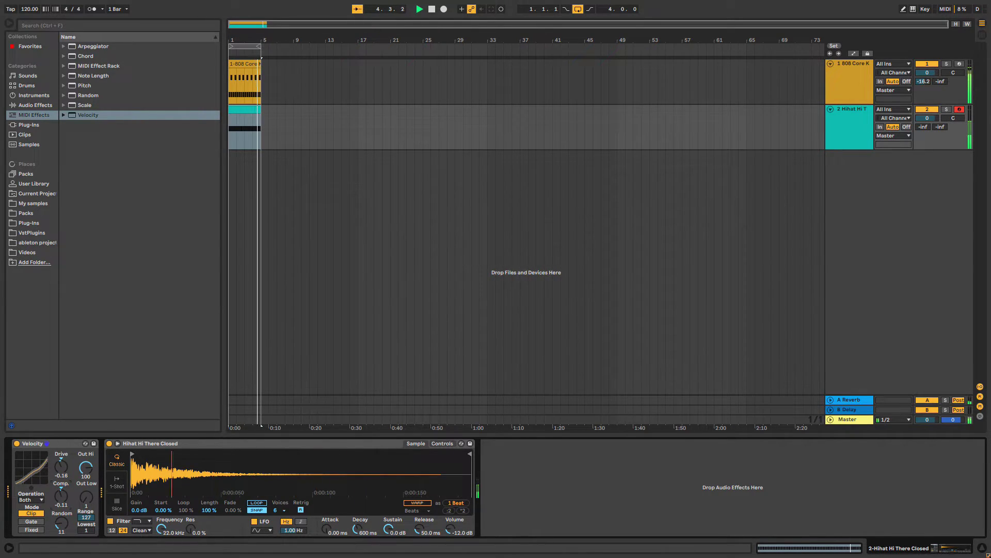
key(space)
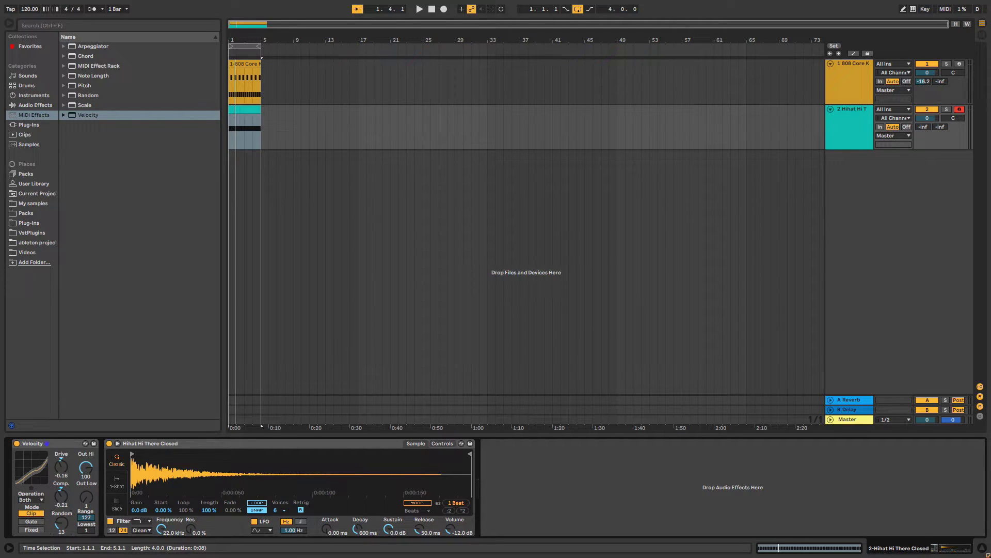
key(space)
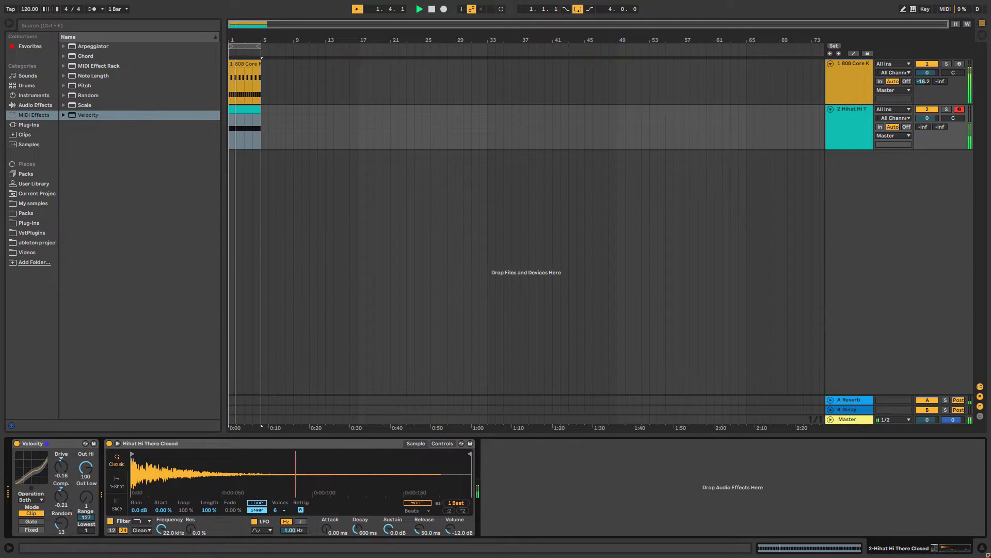
- Insert a new MIDI track below the hi-hat track
click(181, 443)
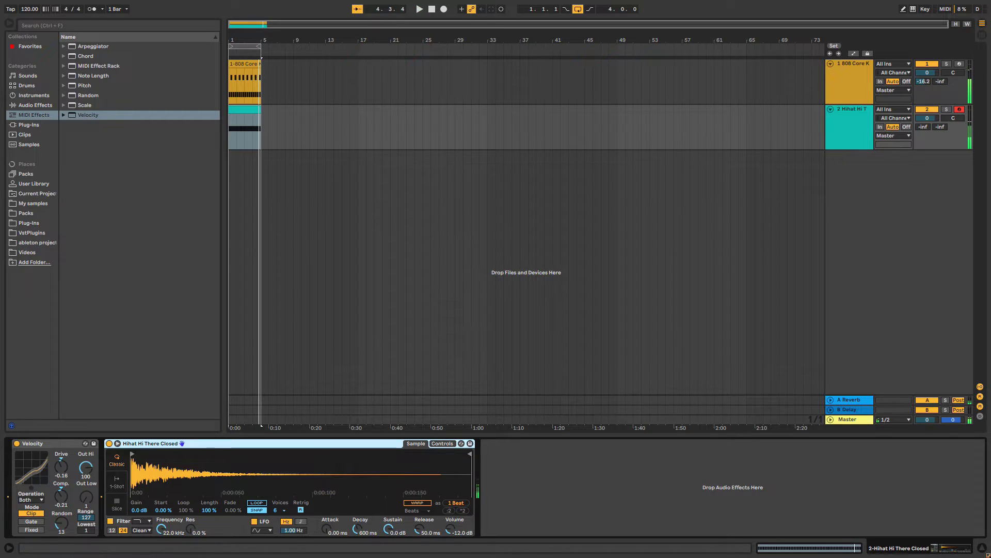
click(244, 64)
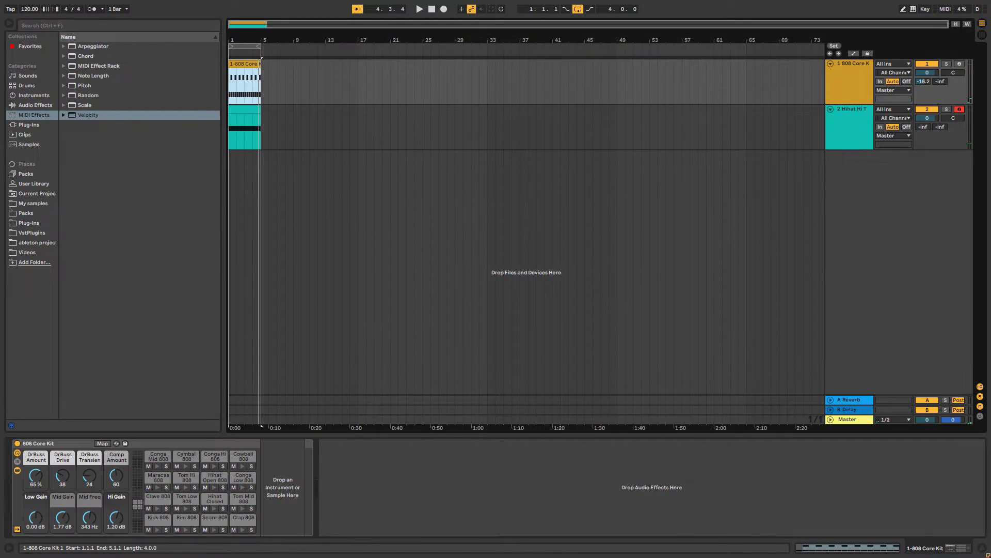
click(244, 109)
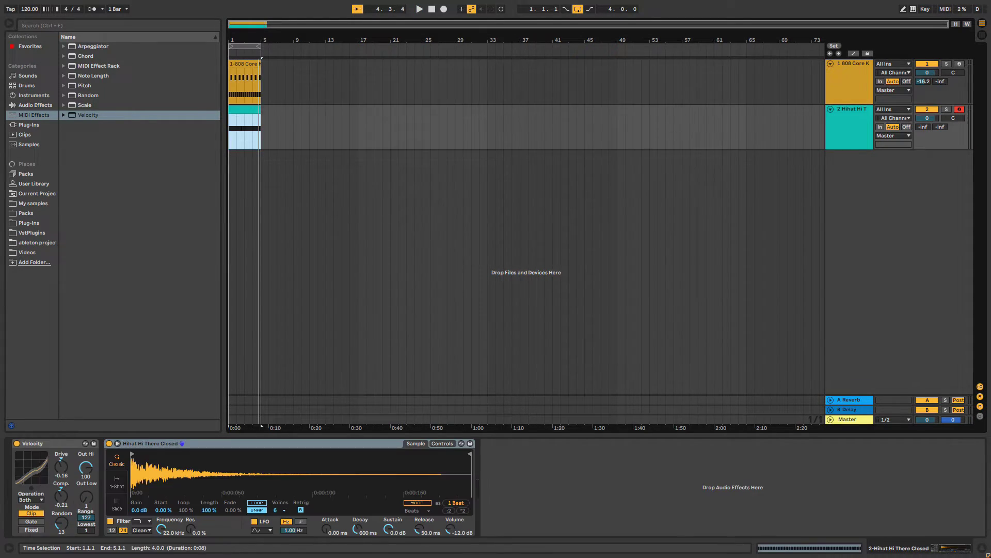
click(849, 127)
right_click(845, 195)
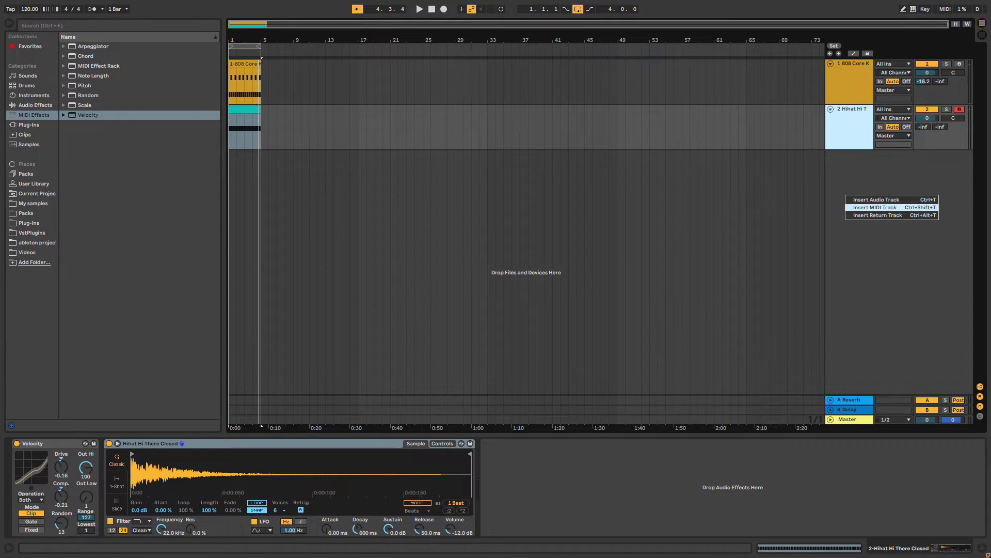
click(878, 206)
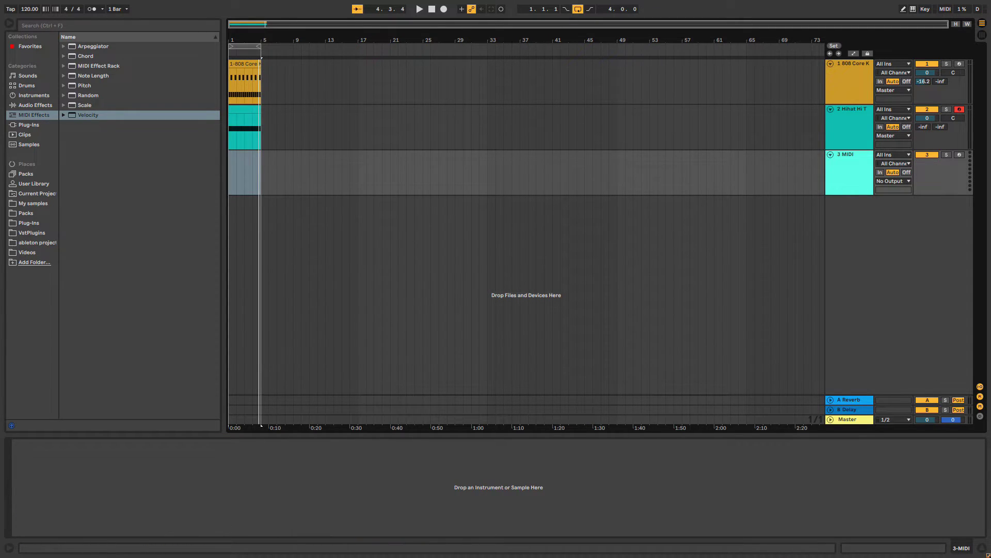
- Load Perc Tube Hit.wav from the Misc Percussion drum samples onto the new MIDI track
click(26, 85)
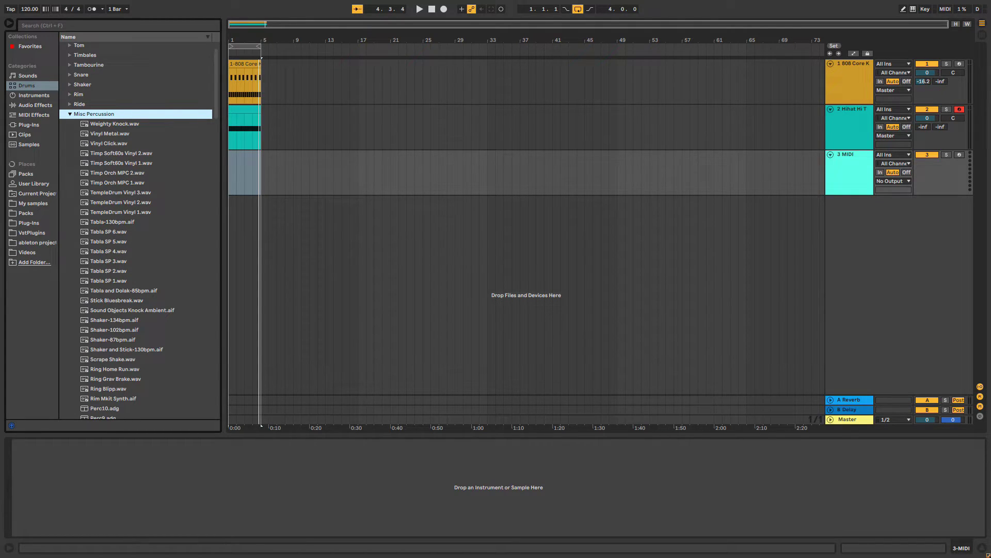
scroll(135, 289, down, 5)
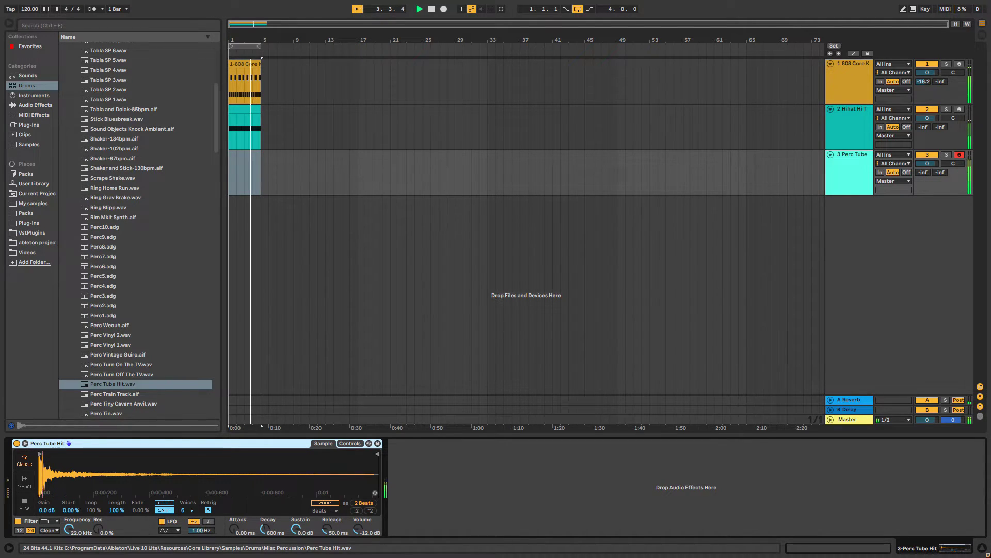
key(space)
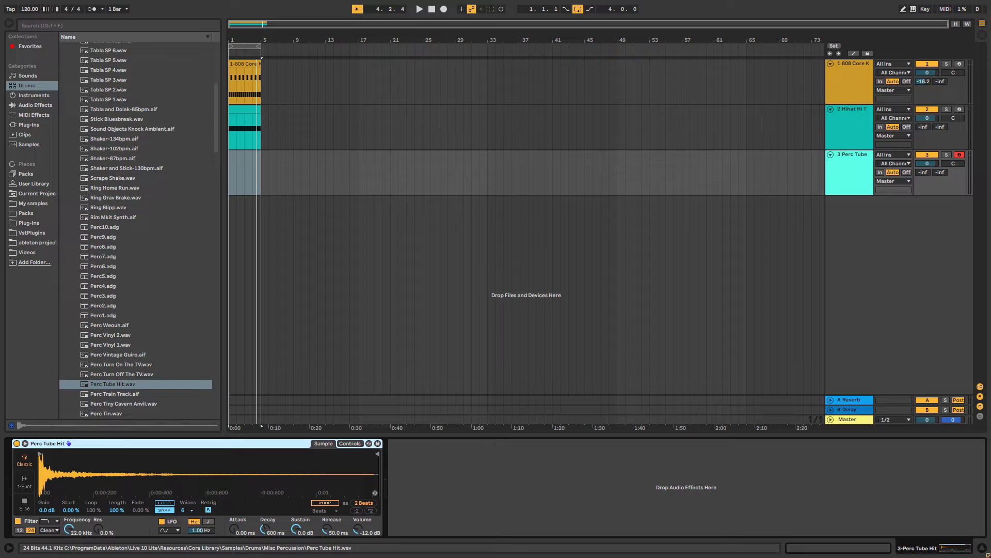
- Audition the Perc Tube Hit sample and trim its end to shortly after the initial hit
key(a)
key(a)
key(a)
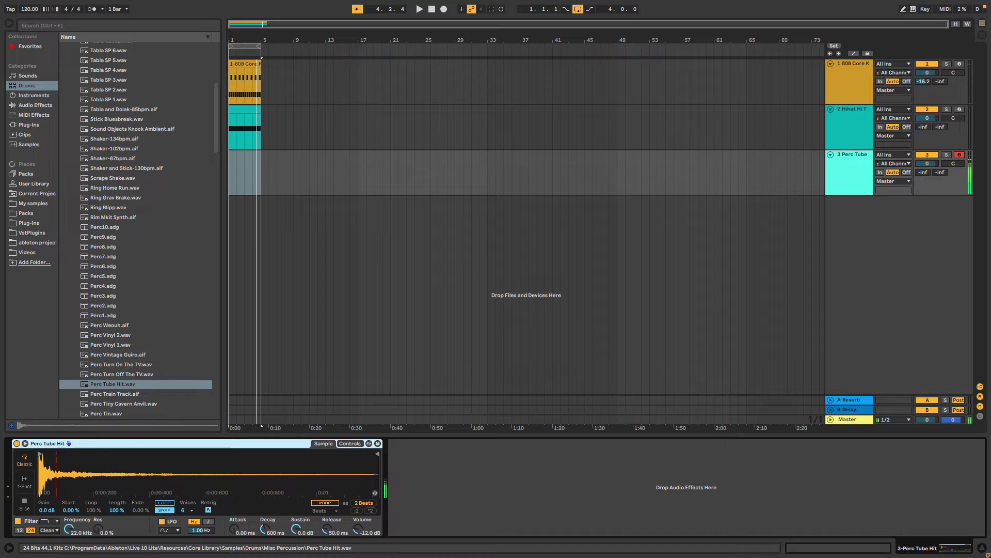
key(a)
key(a)
mouse_move(377, 453)
mouse_down()
mouse_move(46, 453)
mouse_move(56, 453)
mouse_up()
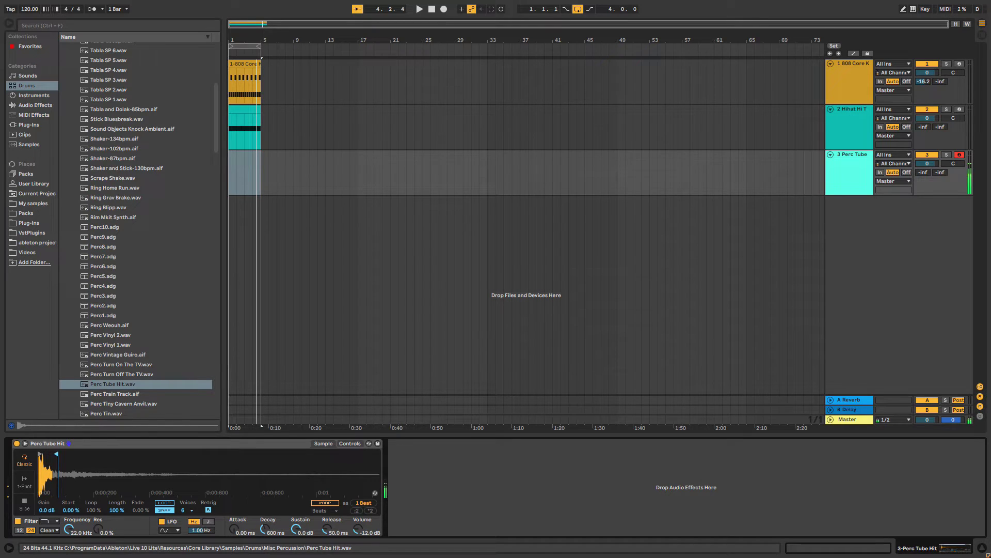
drag(57, 454, 56, 453)
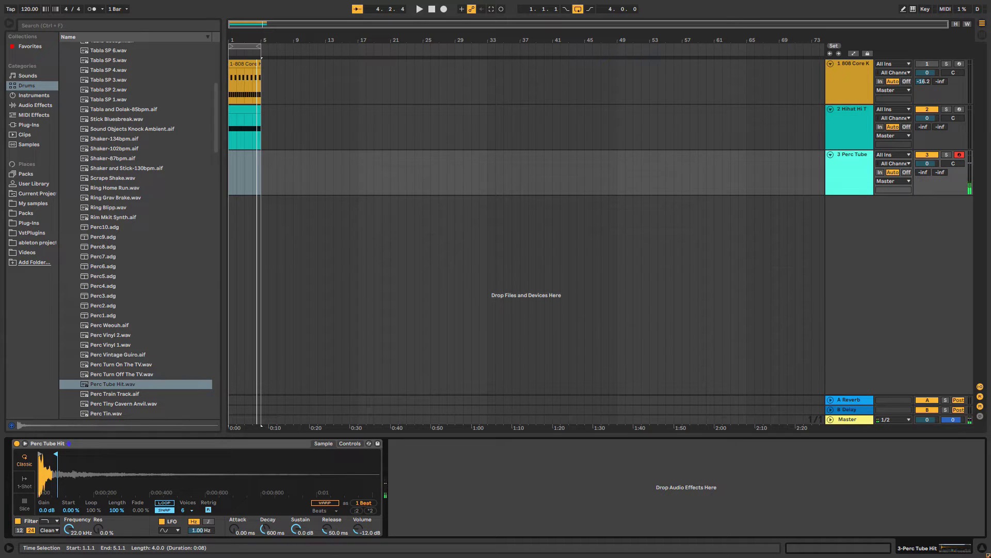
- Insert an empty four-bar MIDI clip from 1.1.1 to 5.1.1 on the Perc Tube Hit track
drag(216, 119, 216, 116)
scroll(237, 124, up, 2)
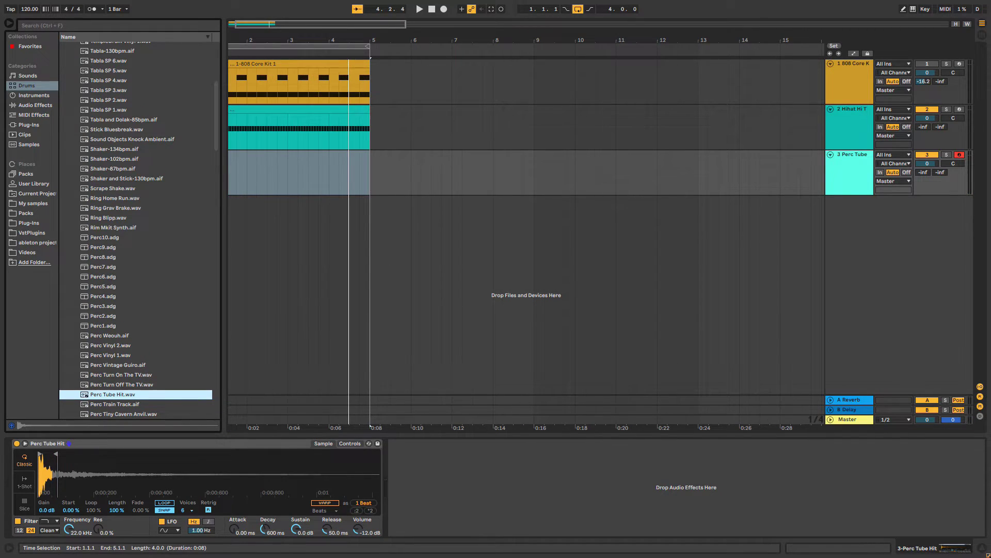
click(265, 54)
key(space)
mouse_move(266, 41)
mouse_down()
mouse_move(289, 40)
mouse_move(247, 40)
mouse_move(255, 36)
mouse_up()
click(290, 47)
scroll(240, 172, up, 2)
drag(230, 173, 566, 173)
right_click(450, 176)
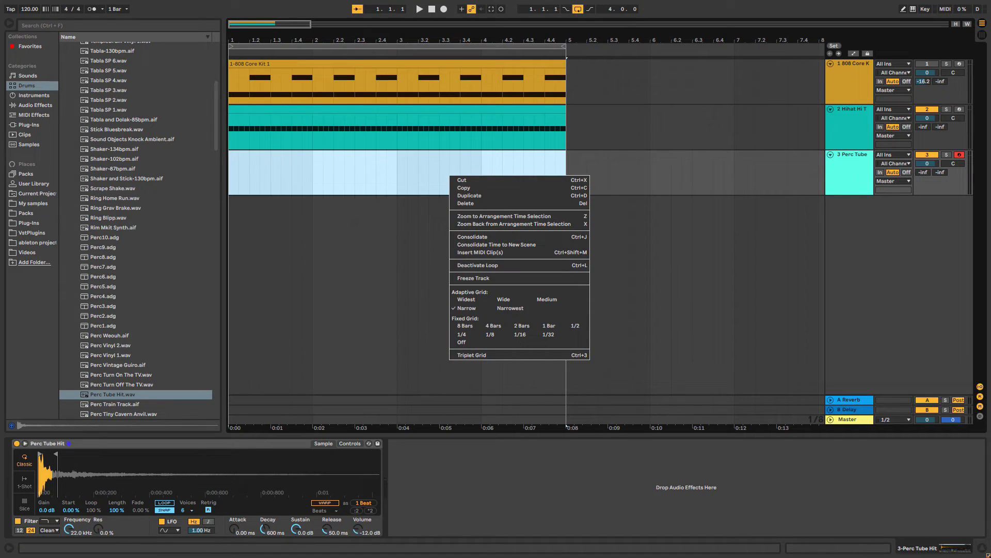
click(481, 252)
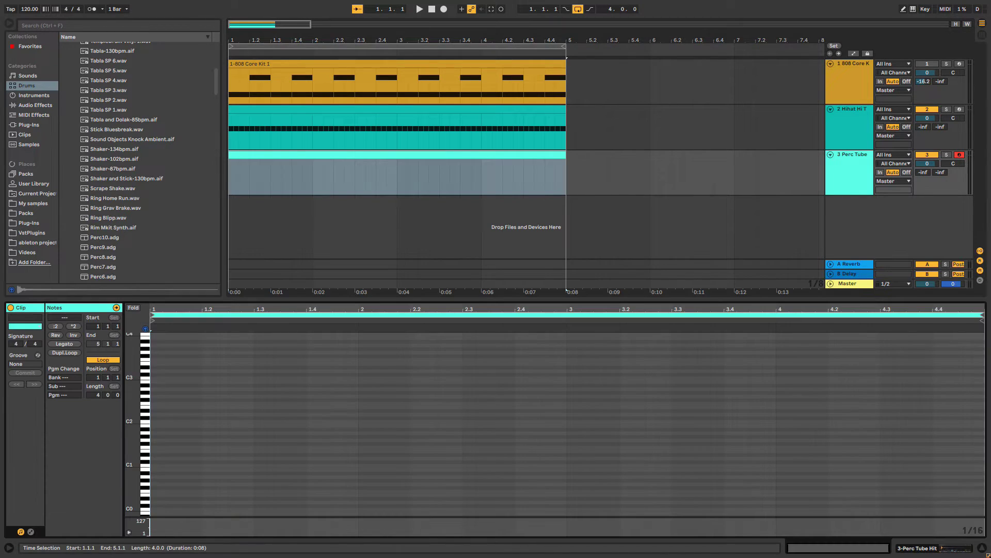
- Enlarge the note editor, listen to the opening beats and add a sixteenth-note C2 at 1.2.4 in the percussion clip
drag(480, 299, 481, 217)
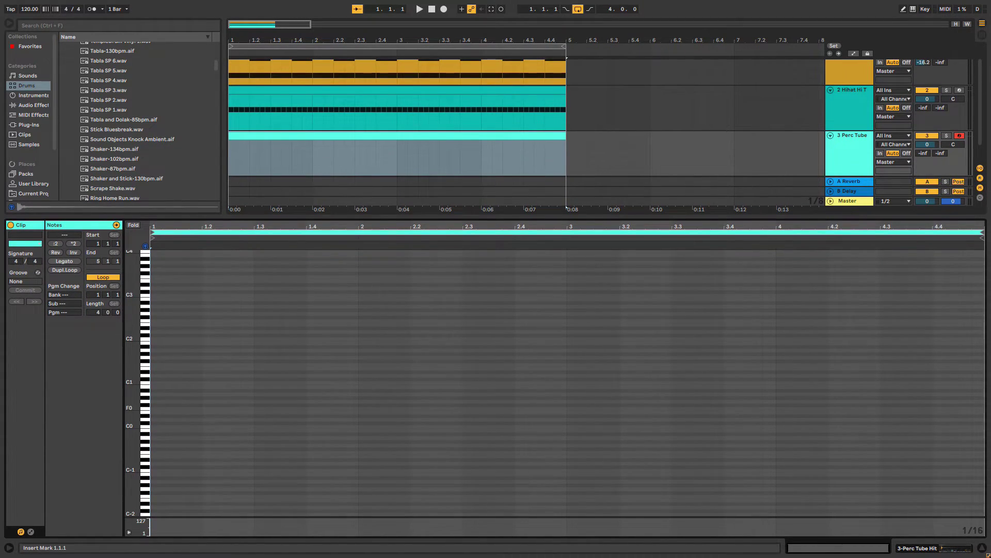
key(space)
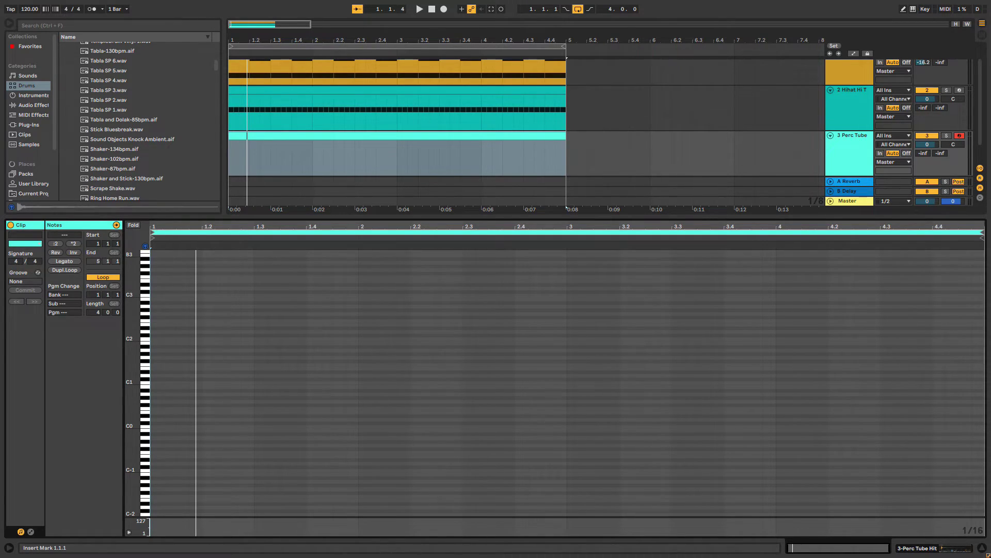
key(space)
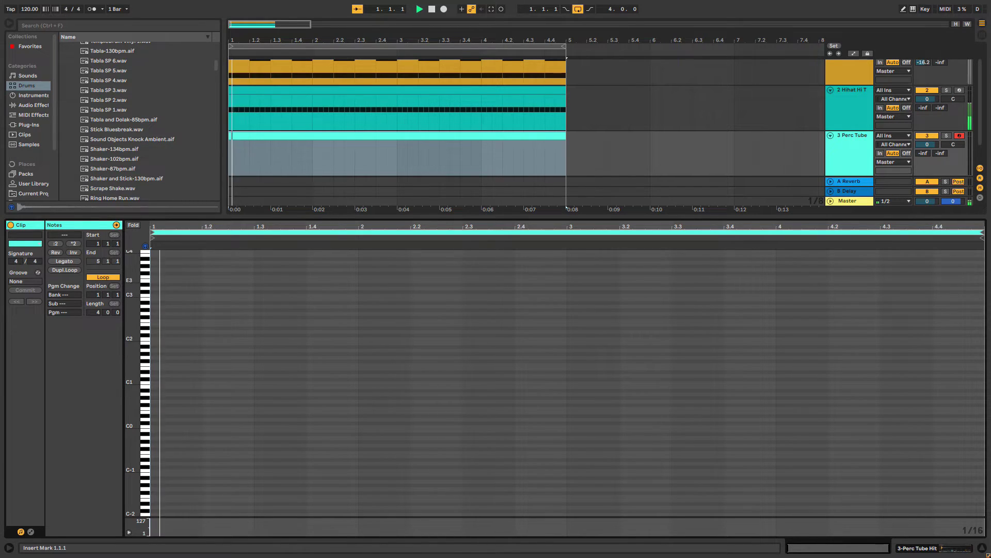
key(space)
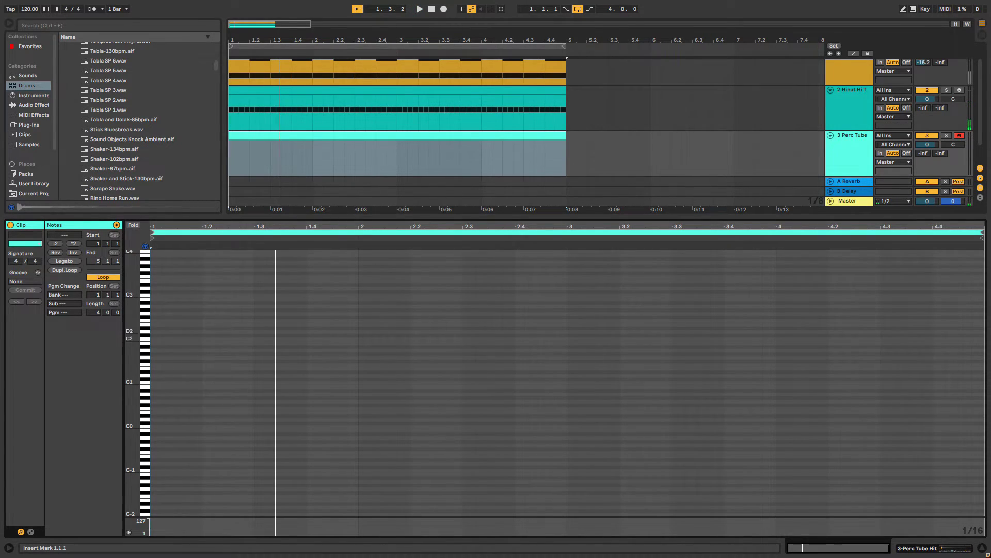
key(space)
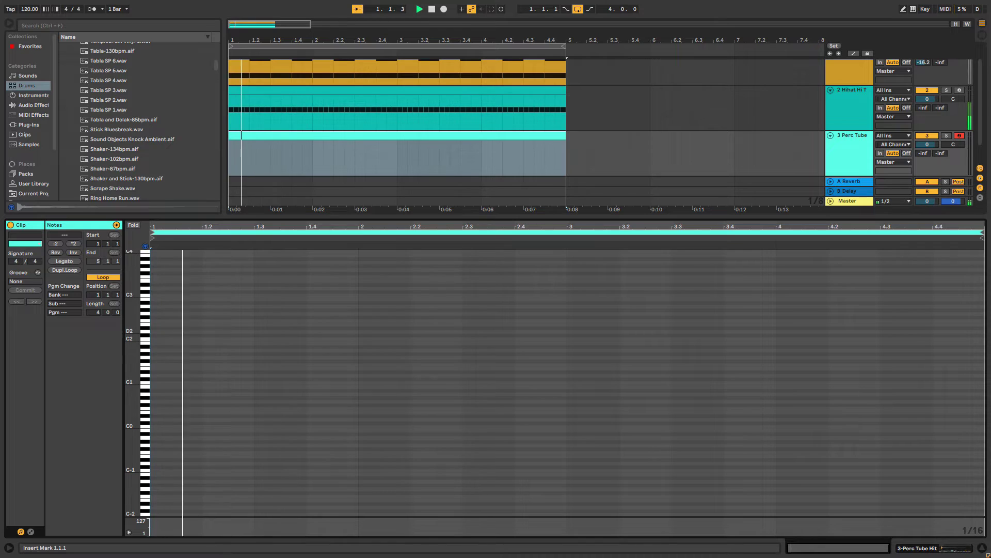
key(space)
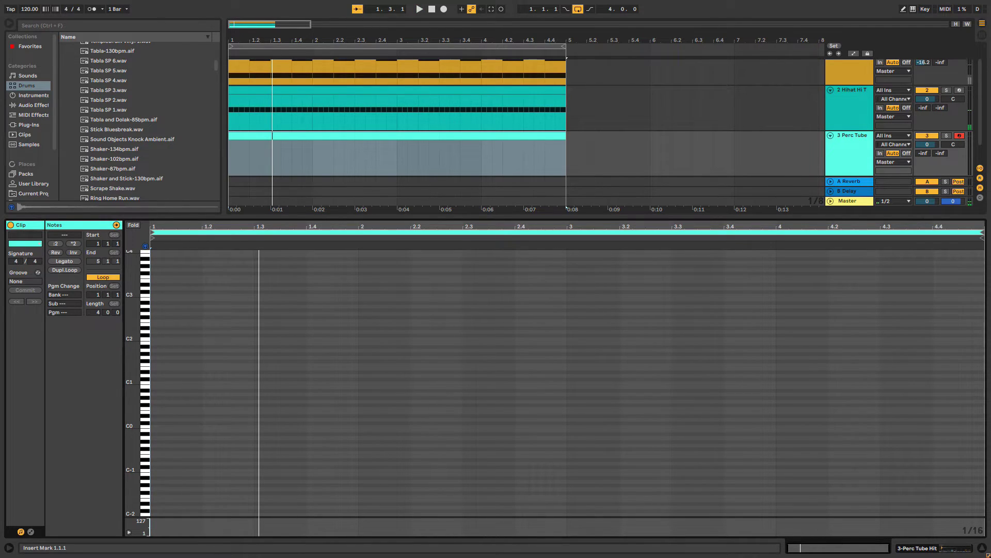
double_click(251, 339)
key(space)
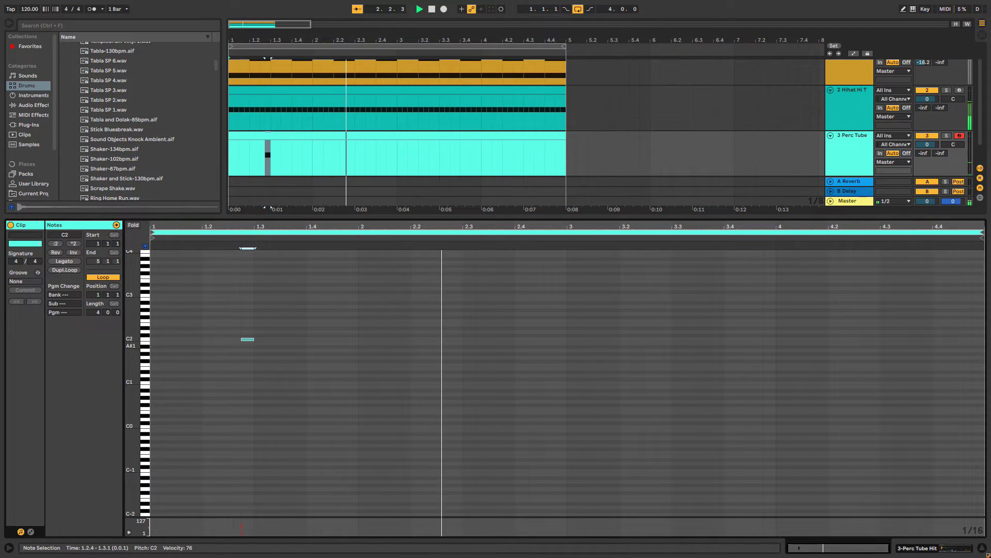
key(space)
- Duplicate the first two bars of the percussion clip into bars 3 and 4 and play the loop
drag(566, 300, 152, 354)
key(ctrl+d)
key(space)
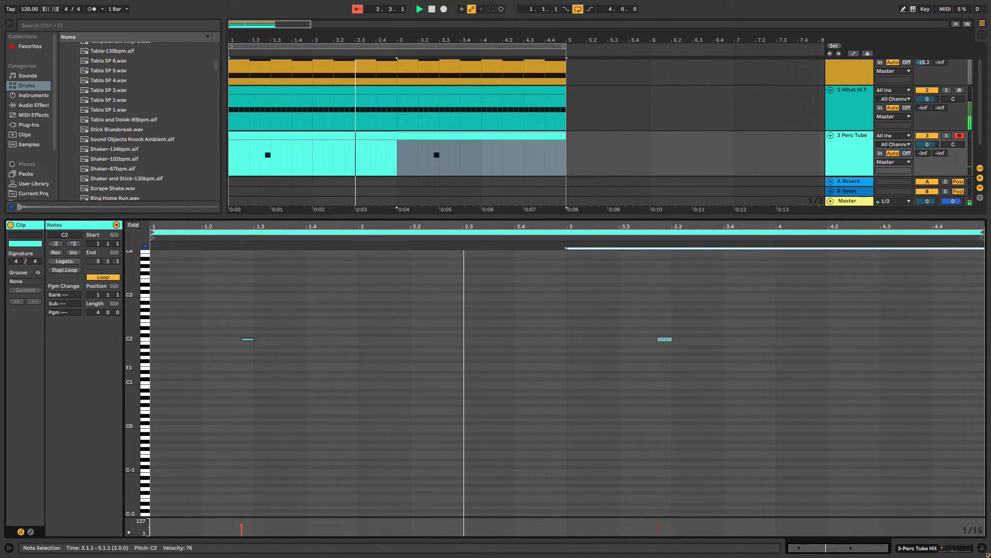
- Reactivate the 808 Core Kit track and listen to it together with the percussion
scroll(527, 117, up, 1)
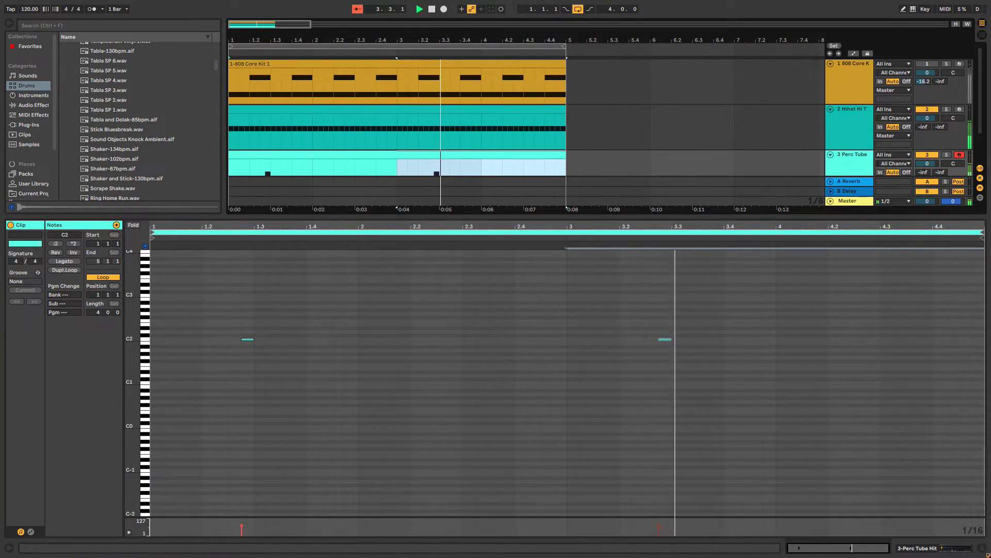
click(927, 64)
scroll(526, 129, down, 1)
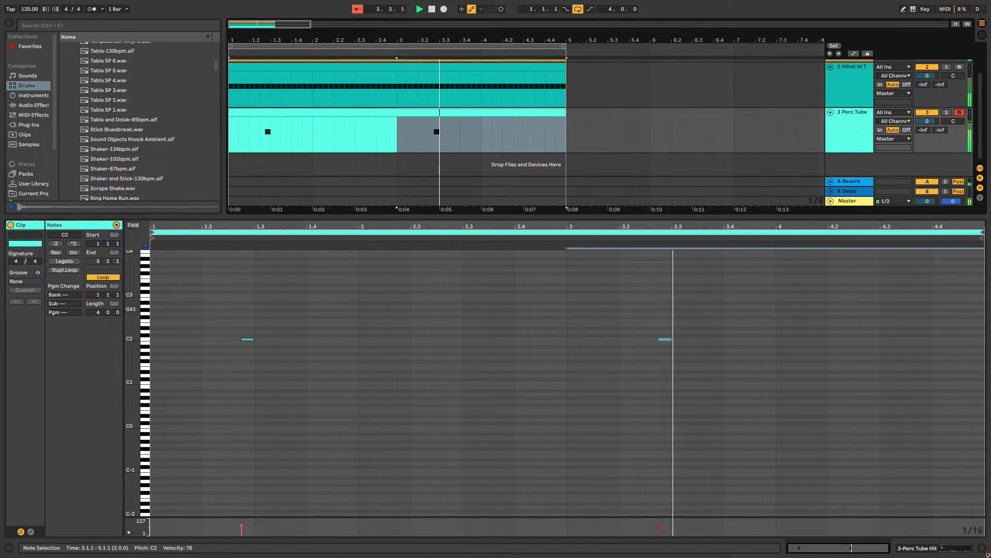
key(space)
- Raise the velocity of both C2 percussion notes to 100, play the loop and shrink the note editor
drag(672, 361, 229, 326)
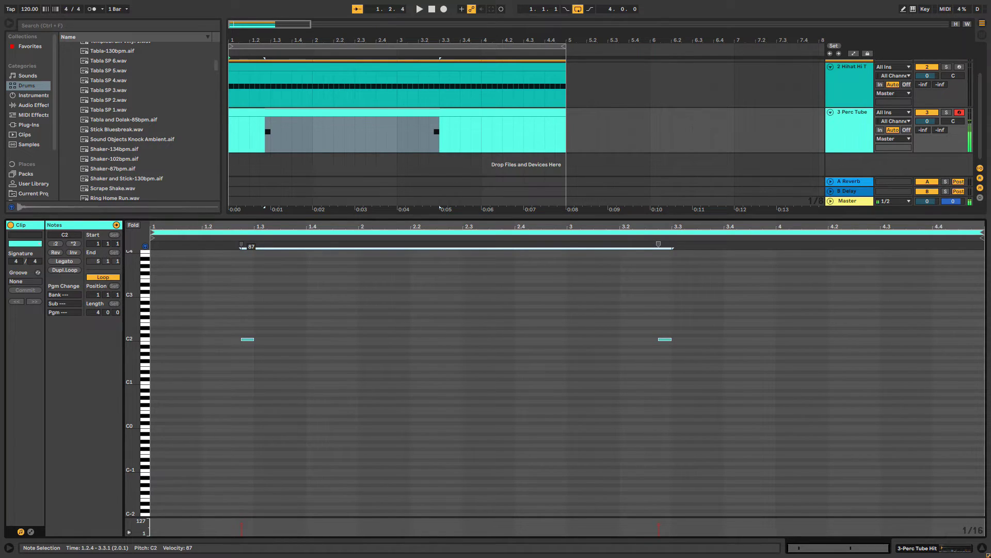
key(space)
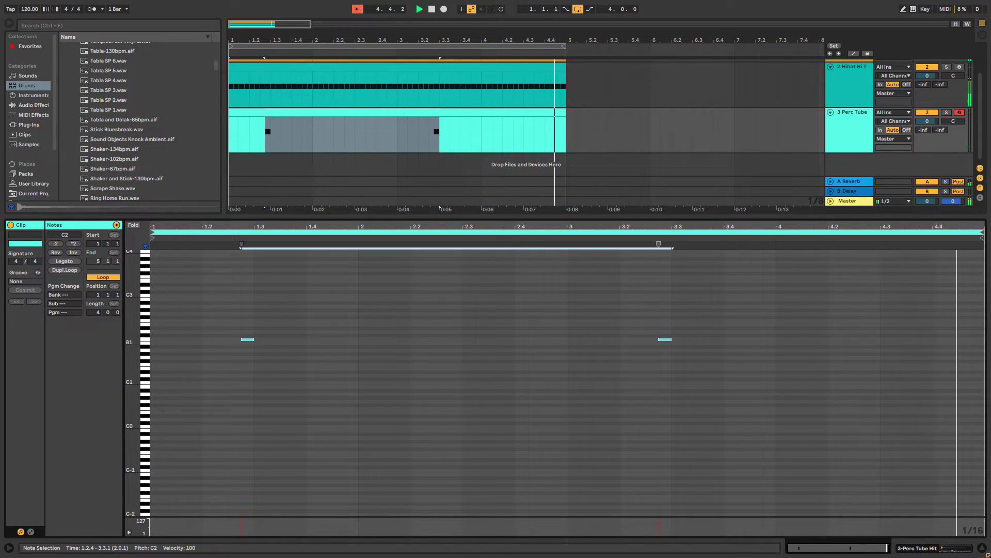
drag(496, 217, 495, 352)
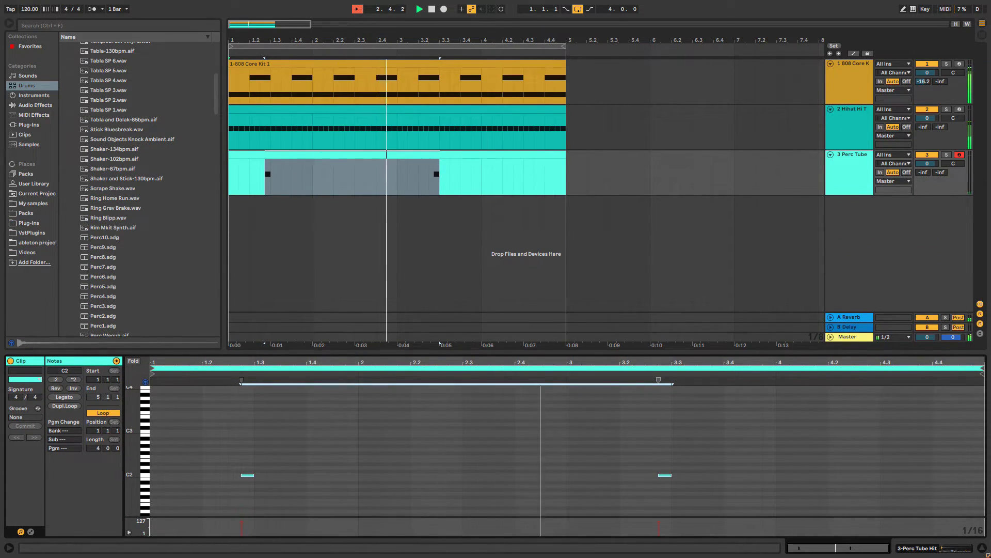
- Switch to the Session View and raise the Perc Tube Hit track's send A to the reverb during playback
key(Tab)
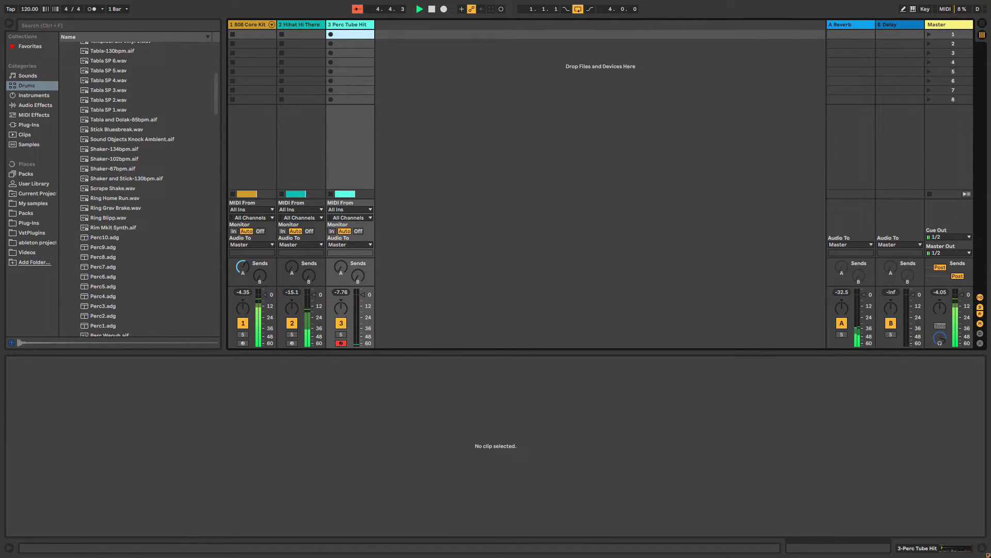
key(Tab)
key(Tab)
key(Tab)
key(Tab)
mouse_move(341, 267)
mouse_down()
mouse_move(341, 254)
mouse_move(340, 265)
mouse_up()
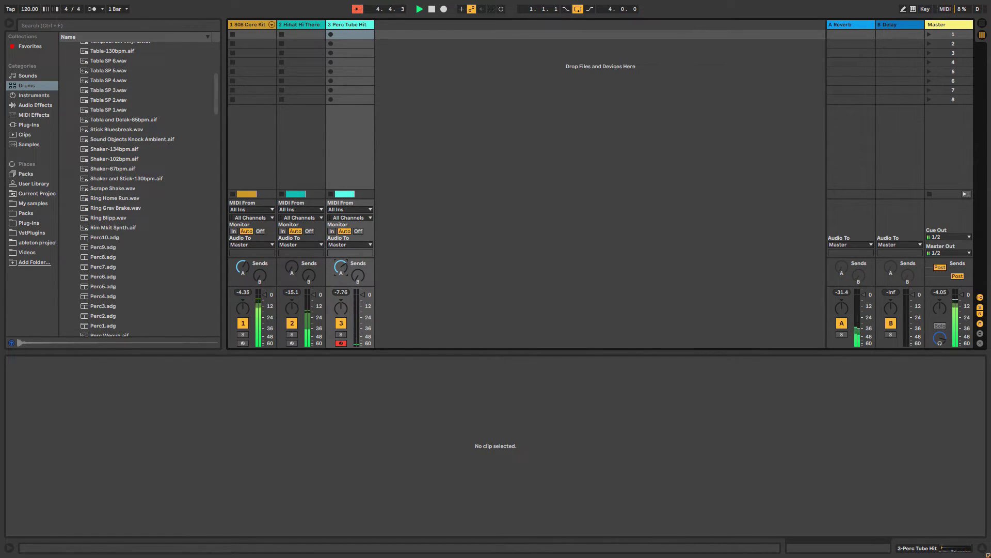
key(space)
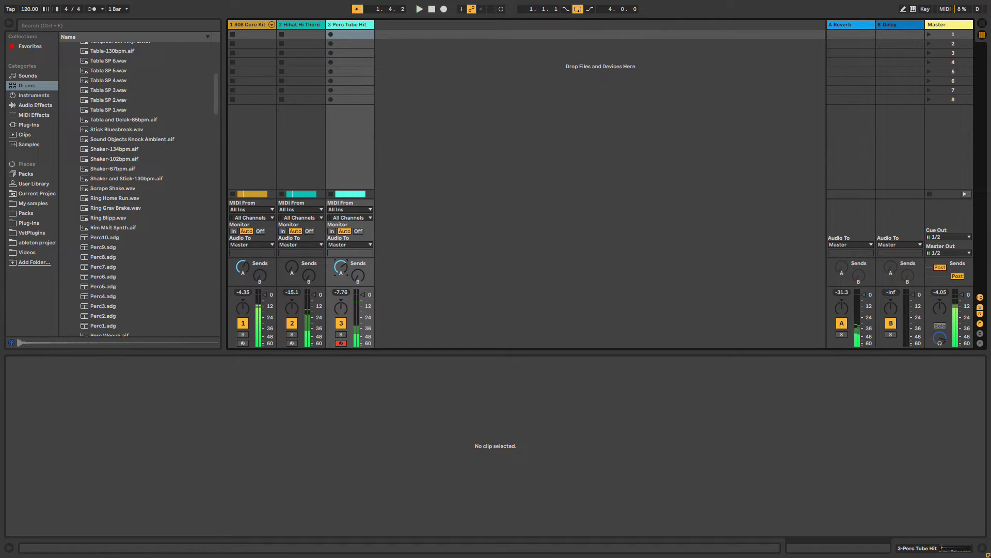
- Delete the Delay effect from return track B
click(899, 24)
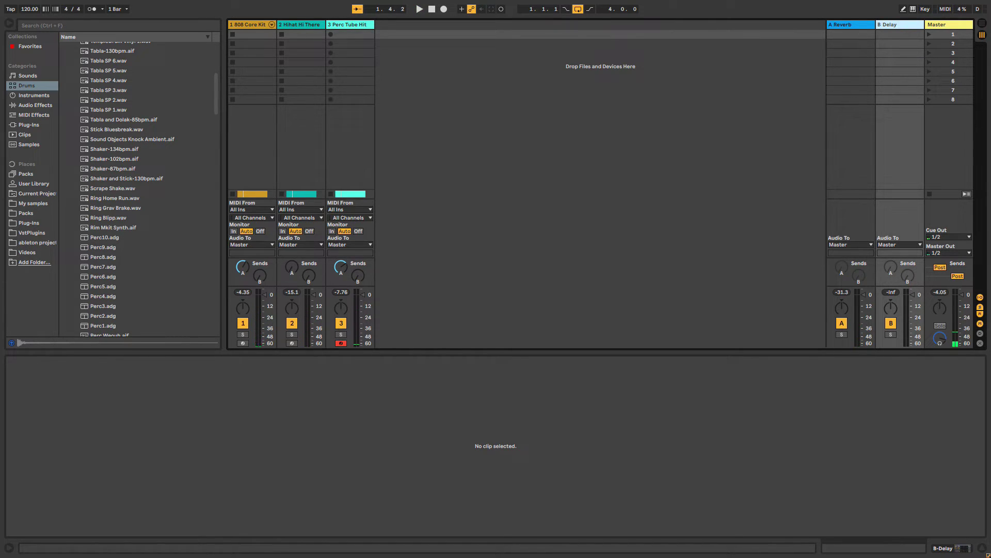
key(shift+Tab)
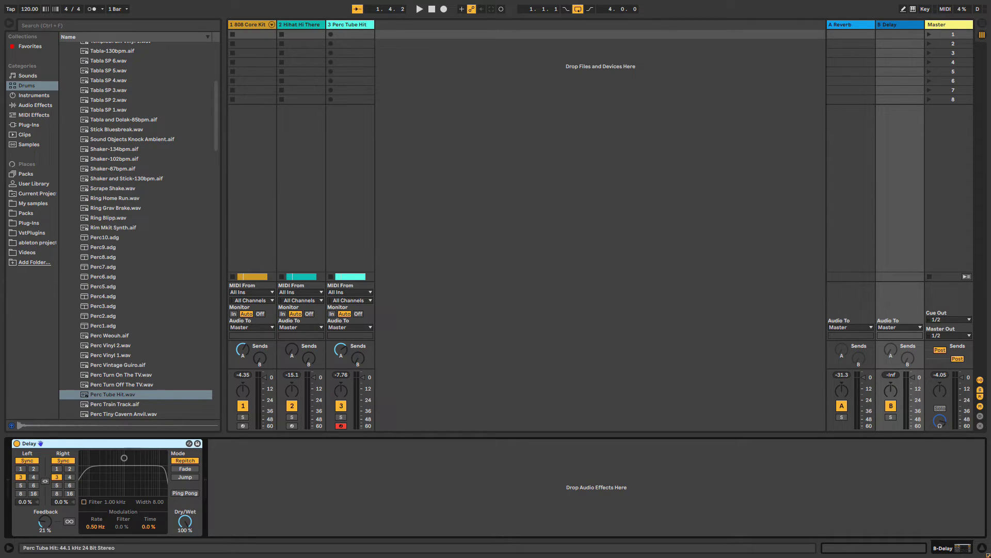
key(Delete)
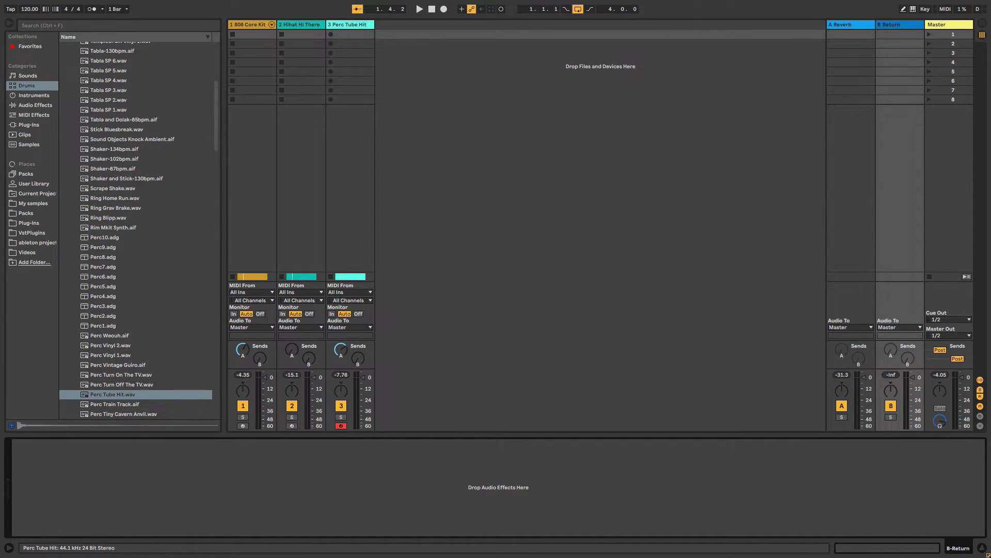
- Search the browser for "repl", load Replika onto return track B and set its Mix to 0% / 100%
key(ctrl+f)
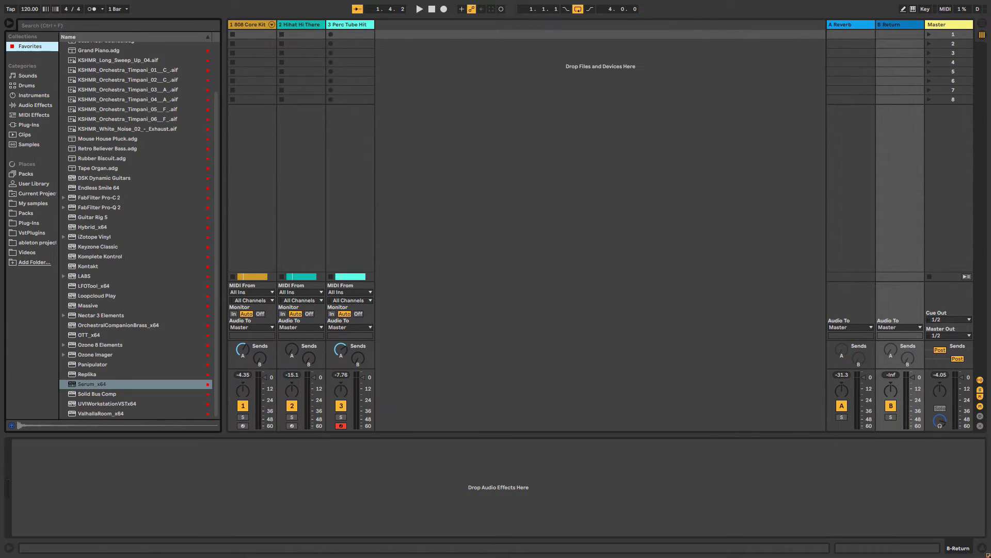
text(repl)
key(BackSpace)
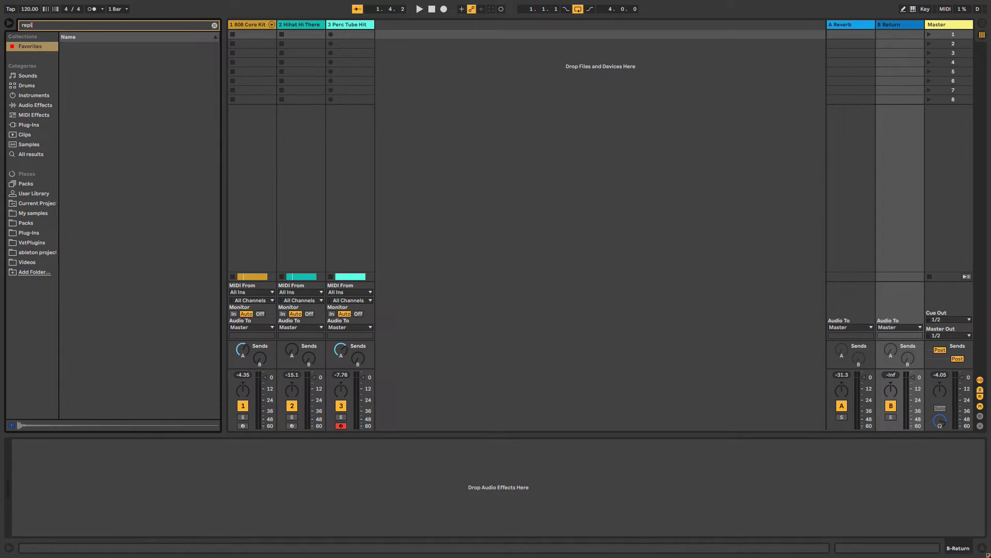
key(Down)
key(Return)
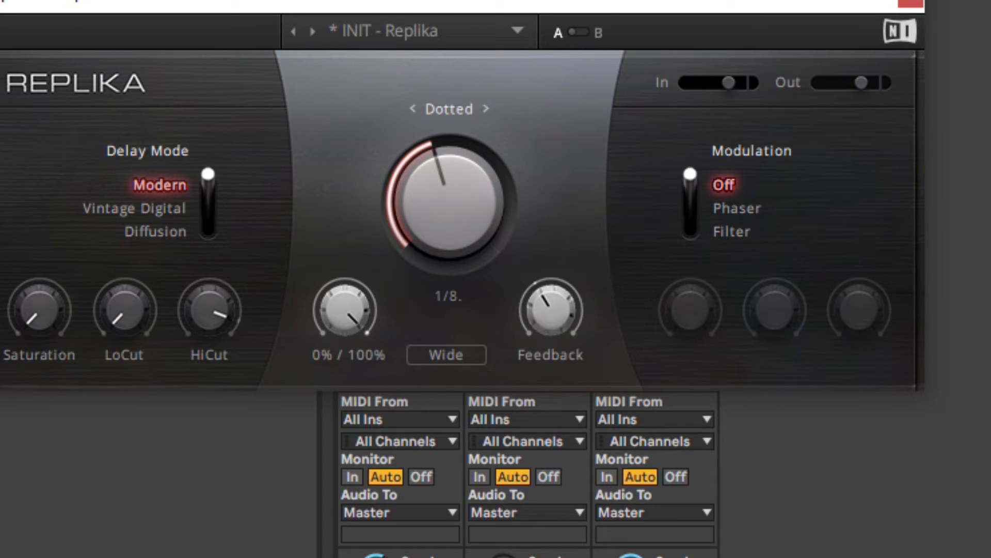
mouse_move(345, 310)
mouse_down()
mouse_move(345, 356)
mouse_move(345, 309)
mouse_up()
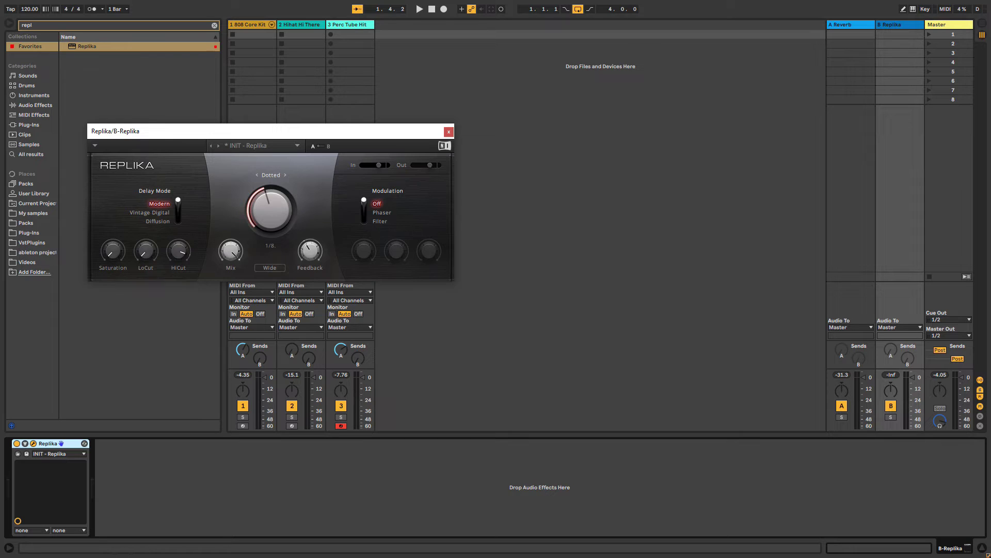
- Play the loop and raise the Perc Tube Hit track's send B to Replika, moving the plug-in window clear of the mixer
mouse_move(231, 251)
key(space)
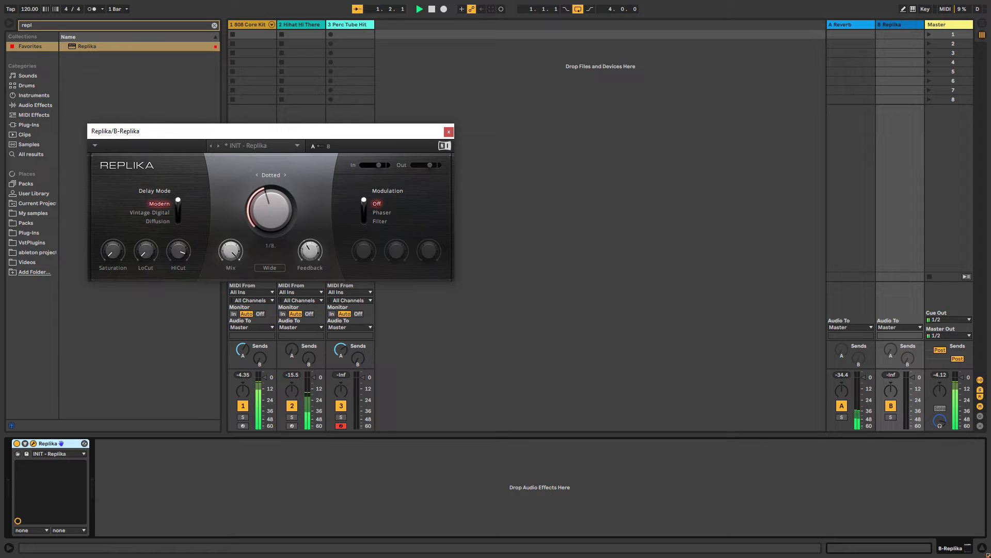
drag(356, 127, 717, 238)
drag(358, 358, 358, 322)
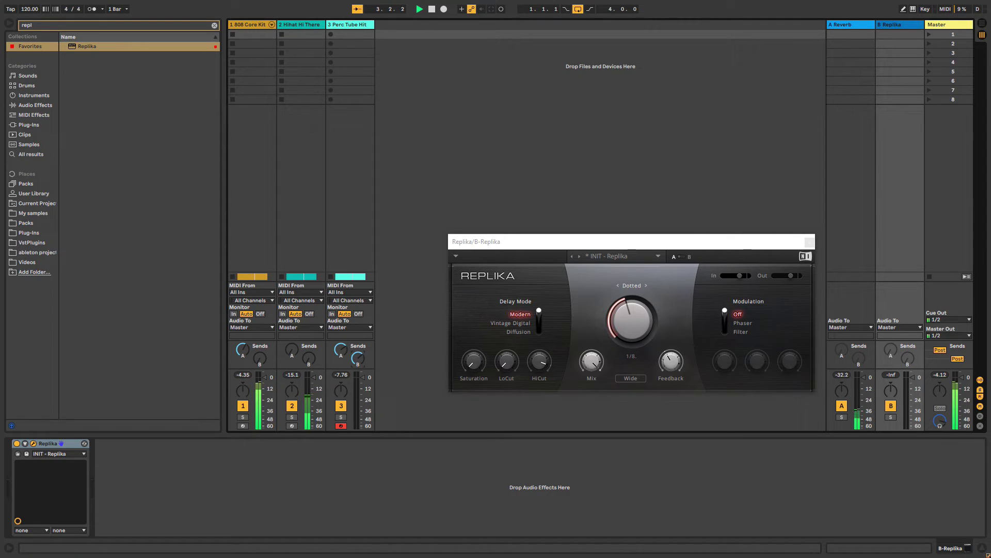
click(649, 245)
drag(649, 245, 569, 195)
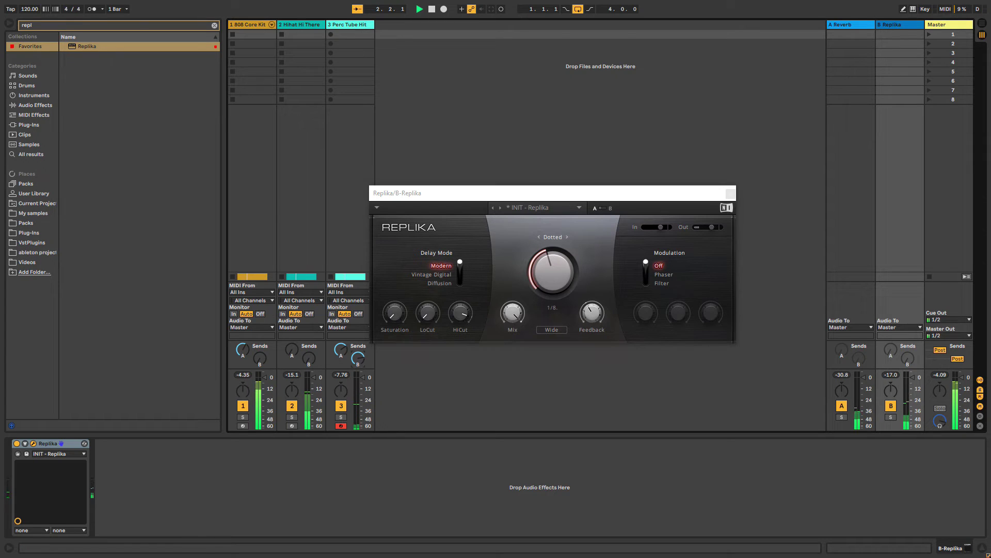
drag(560, 193, 498, 139)
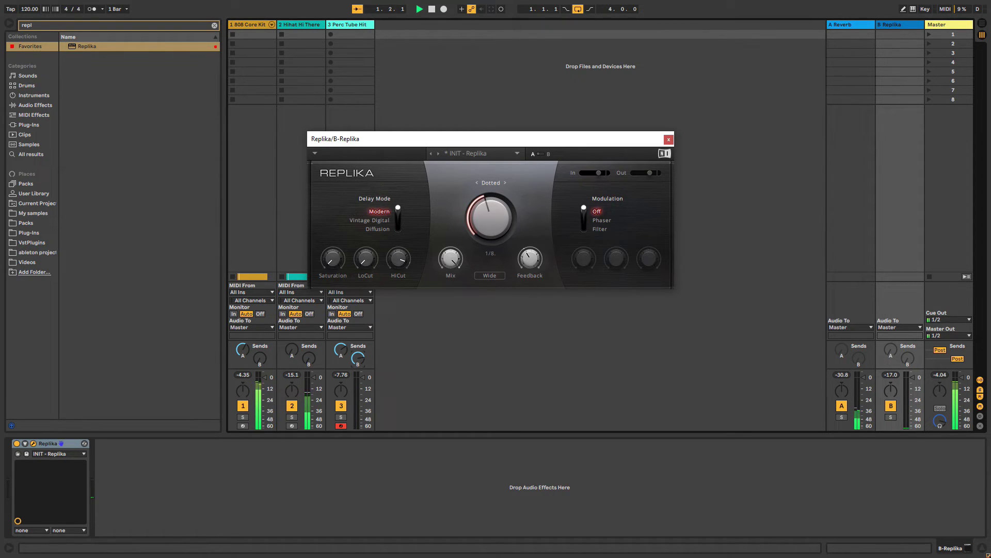
- Try Replika's Wide option and set the Delay Mode to Vintage Digital
click(490, 275)
click(490, 275)
click(490, 276)
click(370, 220)
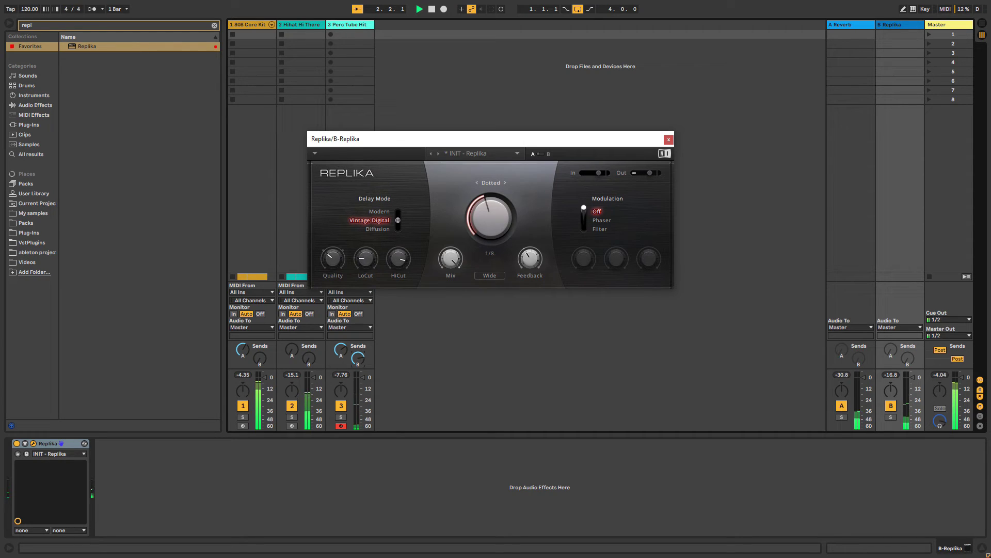
- Try Replika's Filter modulation and switch Modulation back to Off
mouse_move(584, 208)
mouse_down()
mouse_move(584, 231)
mouse_move(584, 212)
mouse_up()
drag(584, 208, 584, 269)
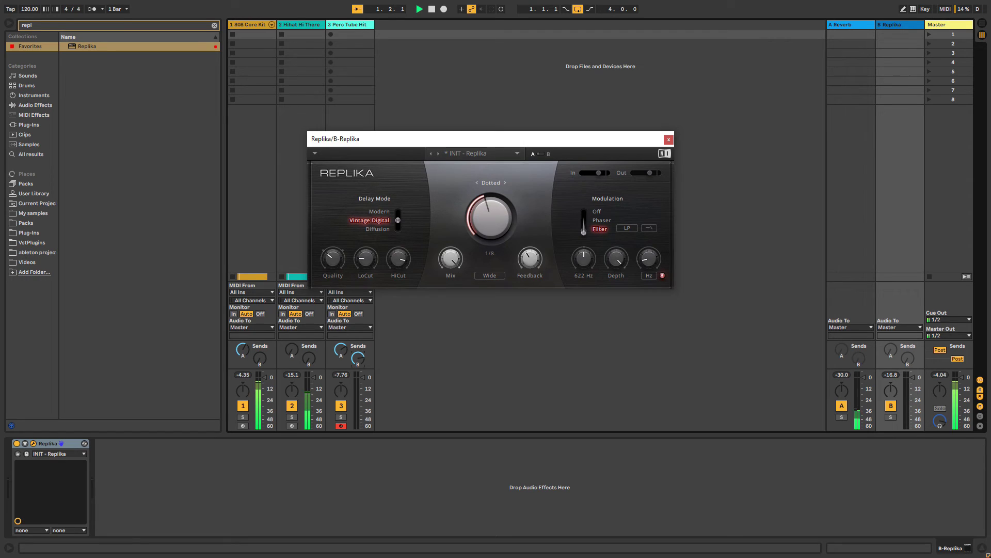
click(595, 212)
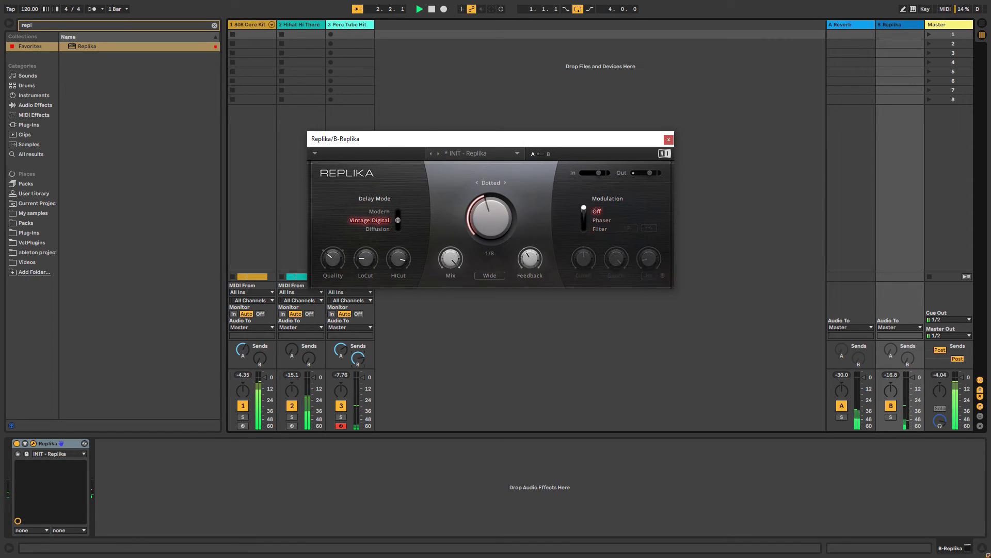
- Close the Replika window and look over the devices on both return tracks and the 808 Core Kit track
click(668, 138)
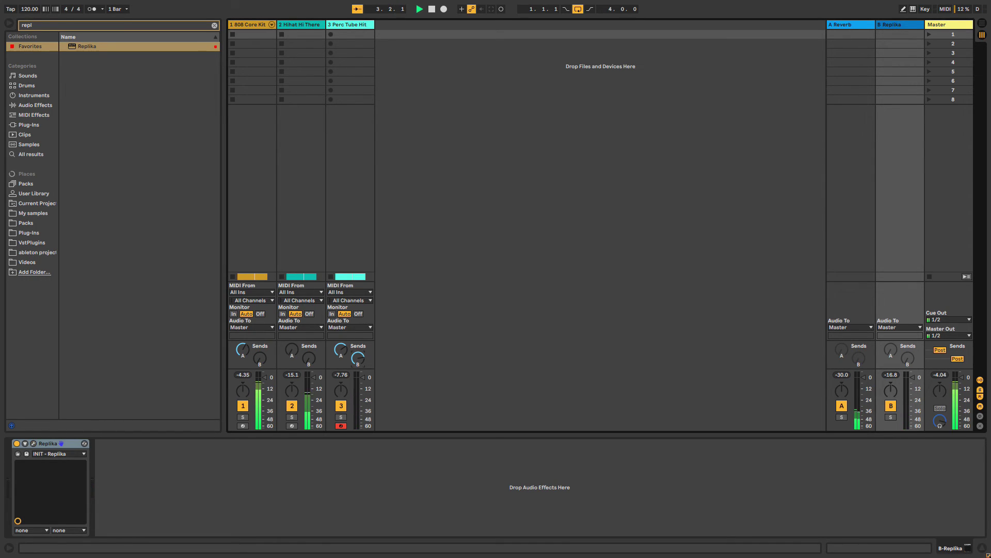
click(896, 24)
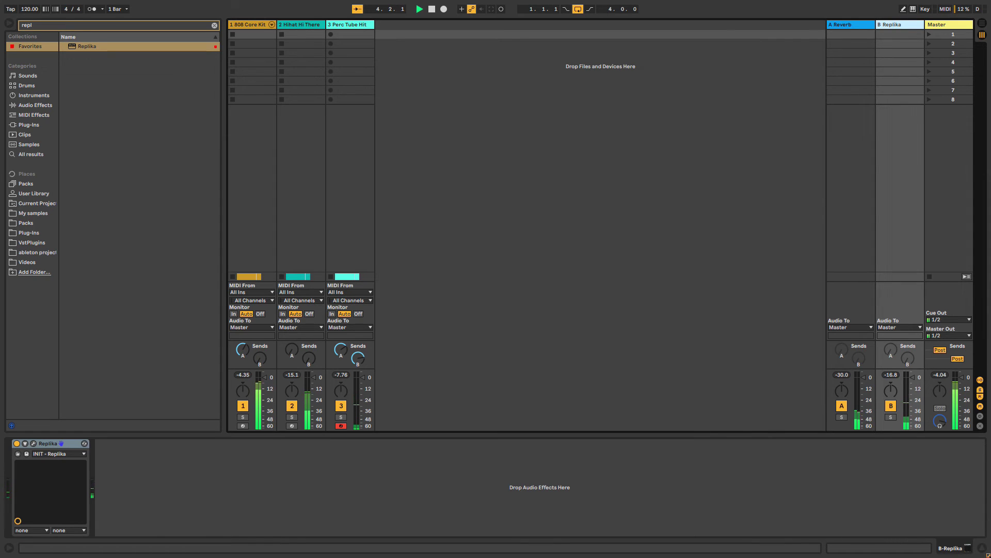
click(847, 24)
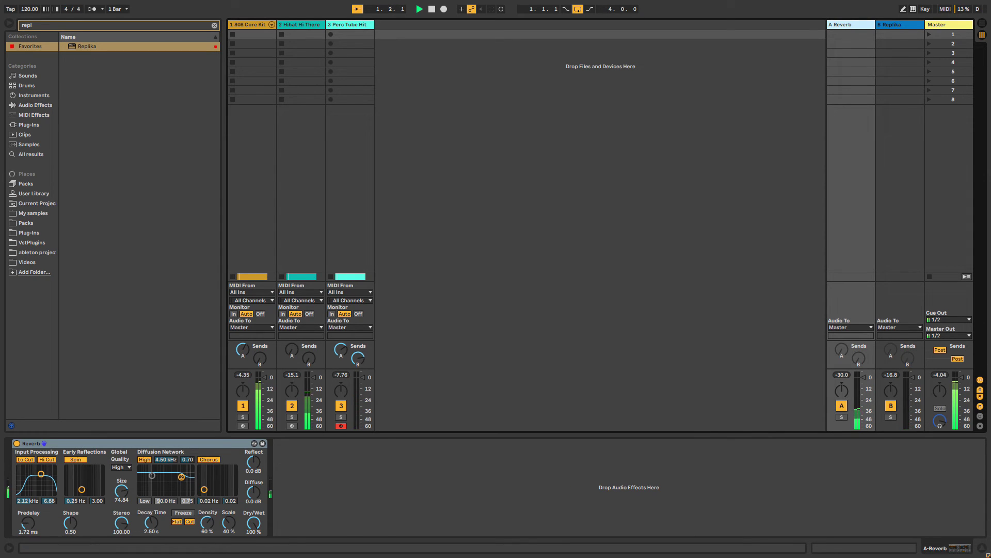
key(Left)
key(Left)
key(Left)
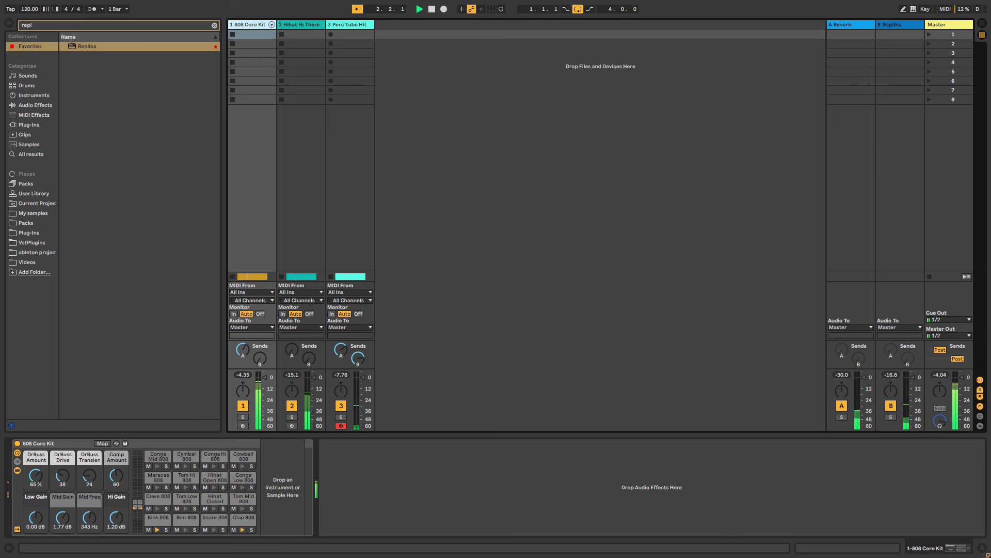
- Switch to the Arrangement View, select the 808 Core Kit track and stop playback
key(Tab)
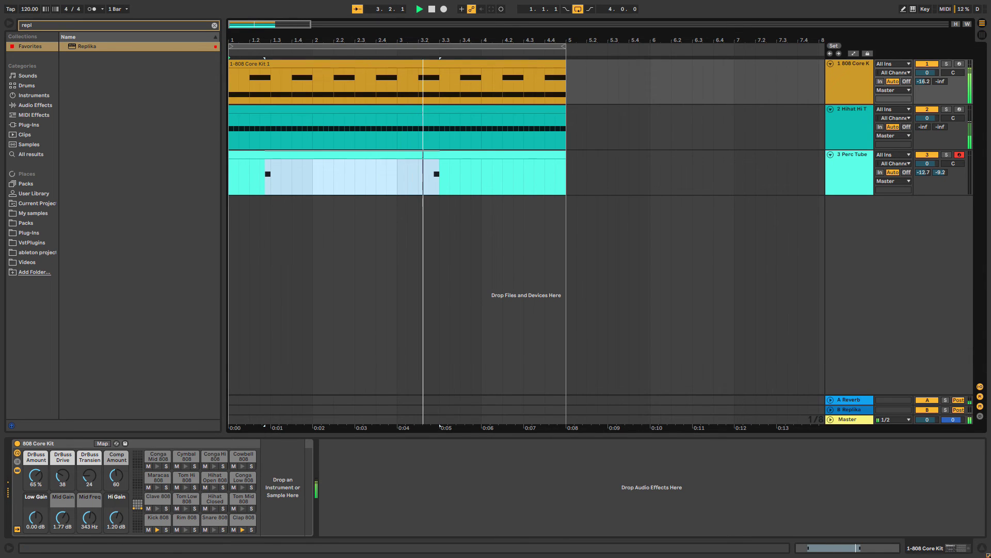
click(853, 63)
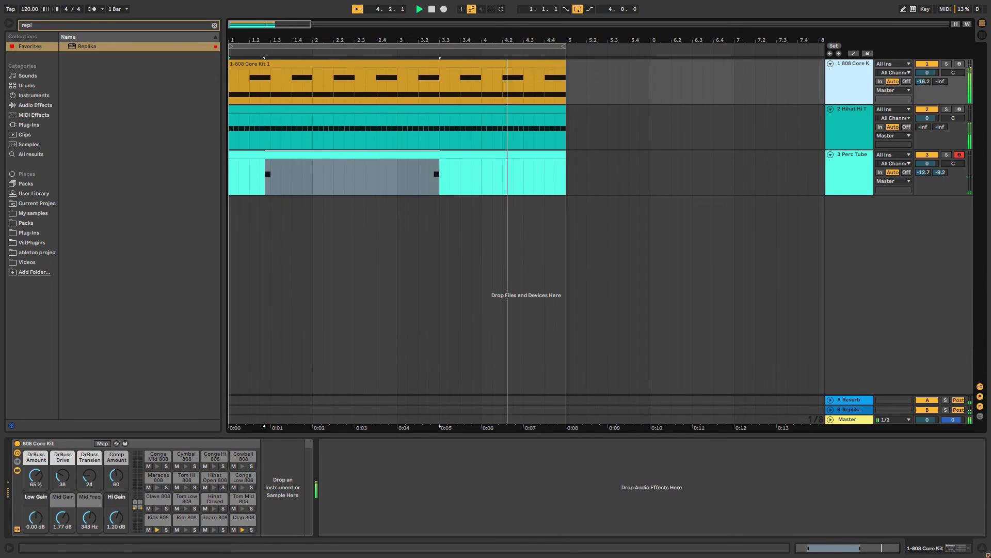
key(space)
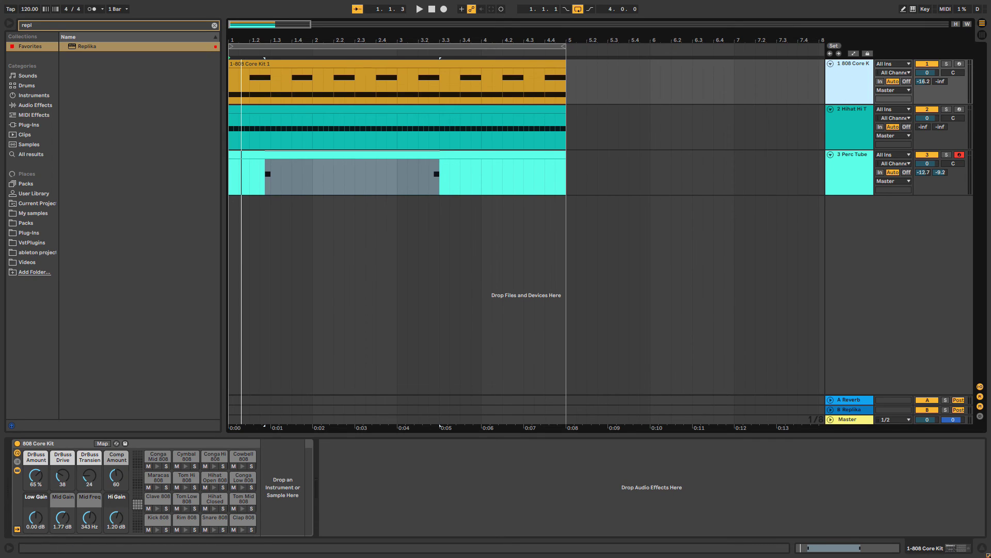
click(652, 487)
click(283, 487)
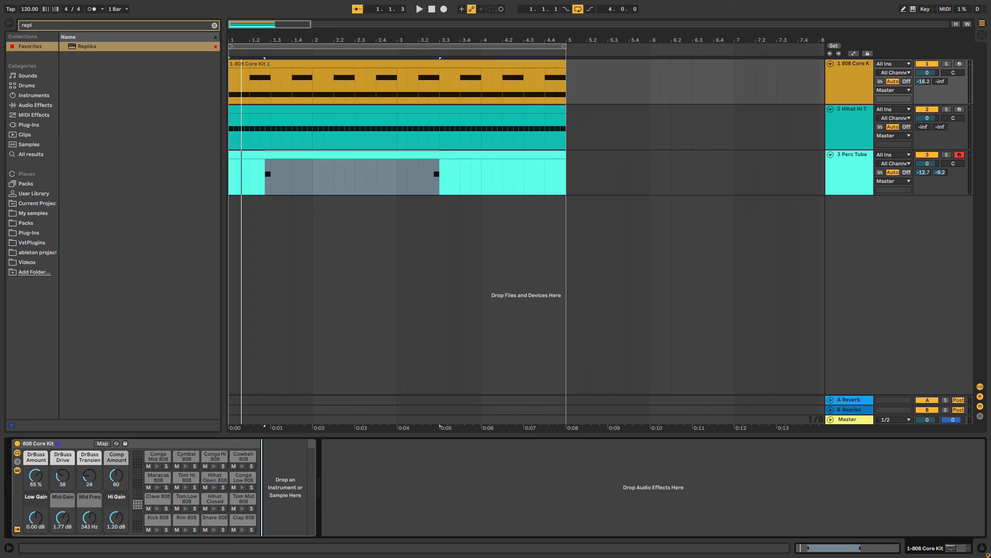
click(206, 444)
click(652, 487)
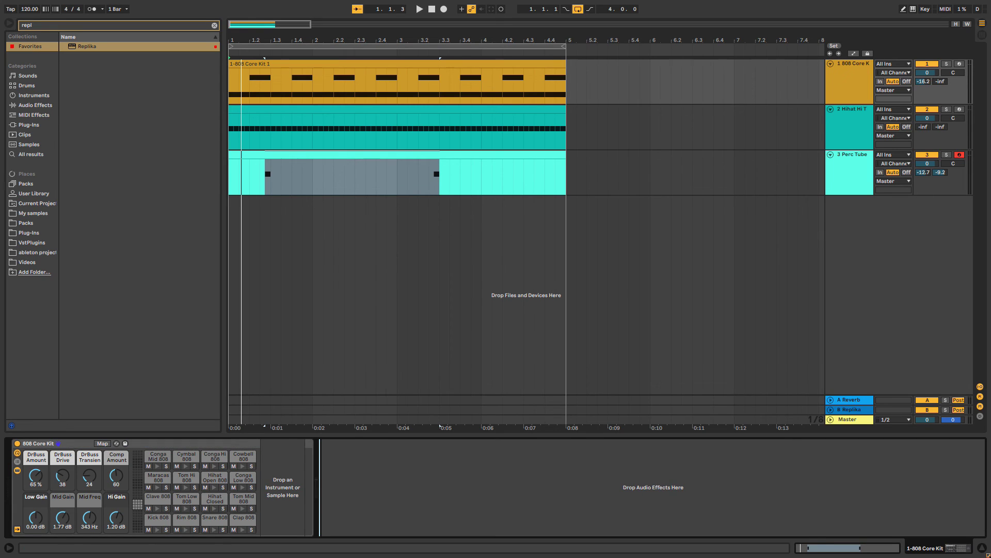
key(space)
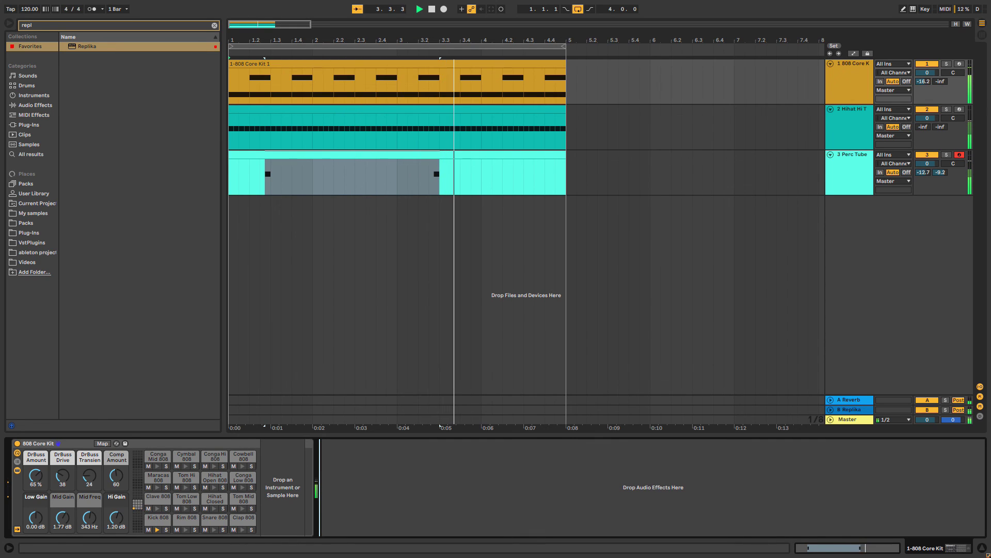
key(space)
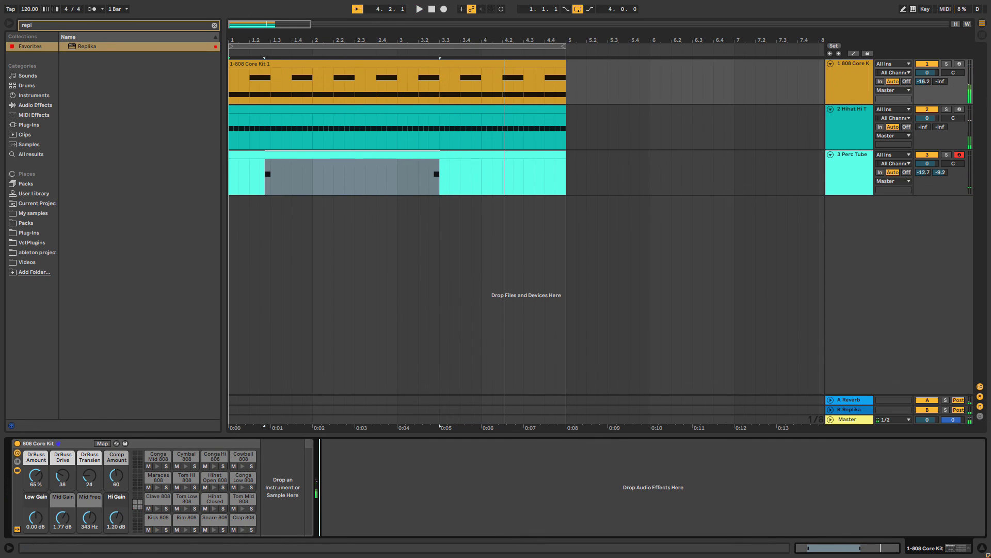
- Clear the highlighted range on the percussion clip and select the 808 Core Kit track
double_click(813, 83)
drag(813, 82, 682, 83)
click(813, 64)
key(Delete)
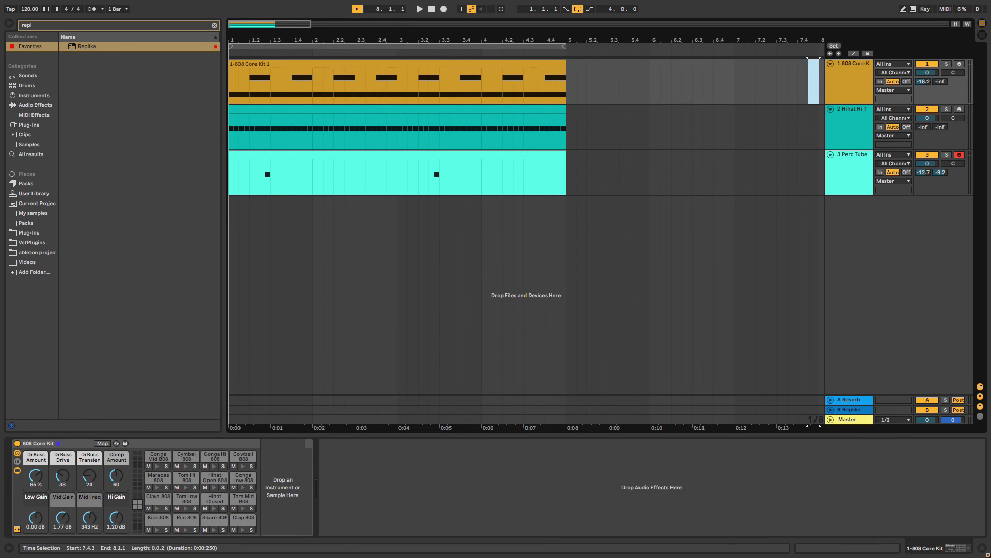
click(849, 78)
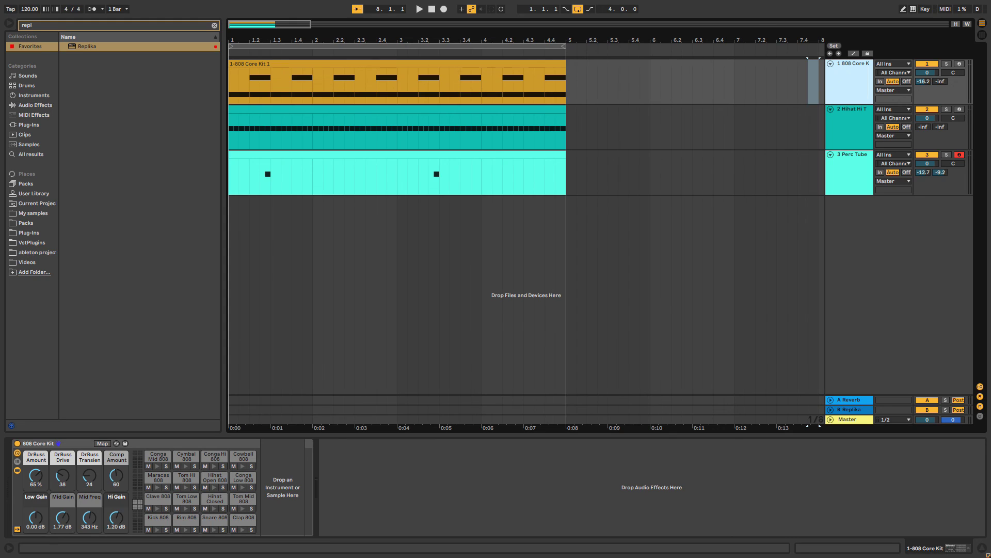